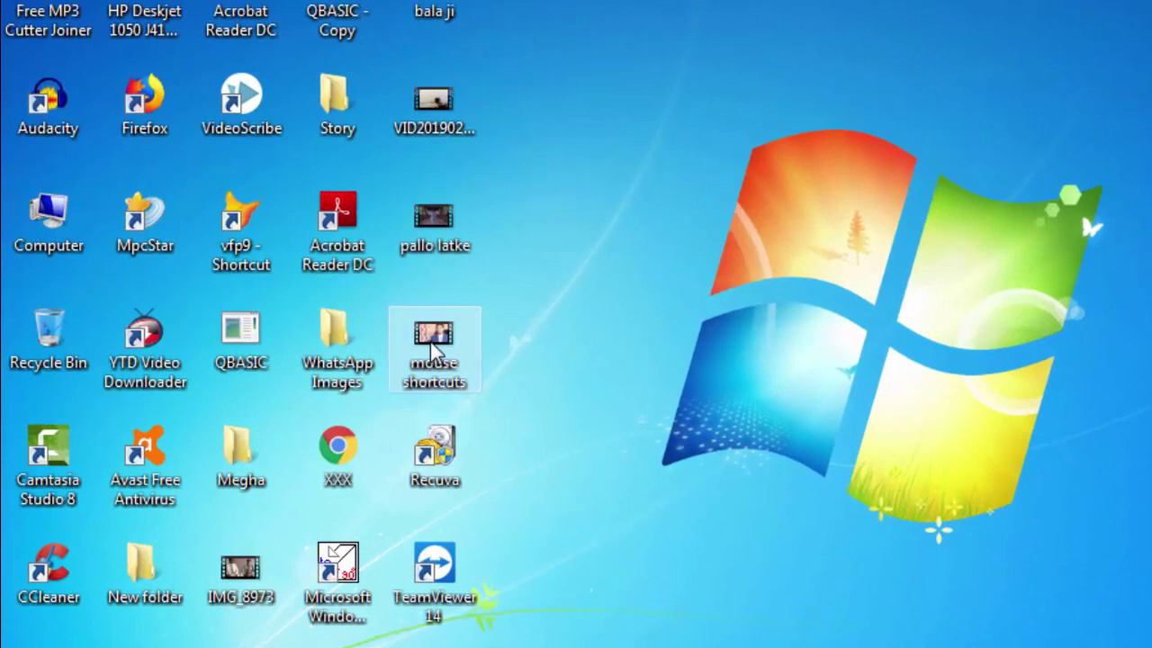
Step: Open the H Docs0002 scan from the docs folder, then return to the desktop
{"action": "left_click", "coordinate": [333, 356]}
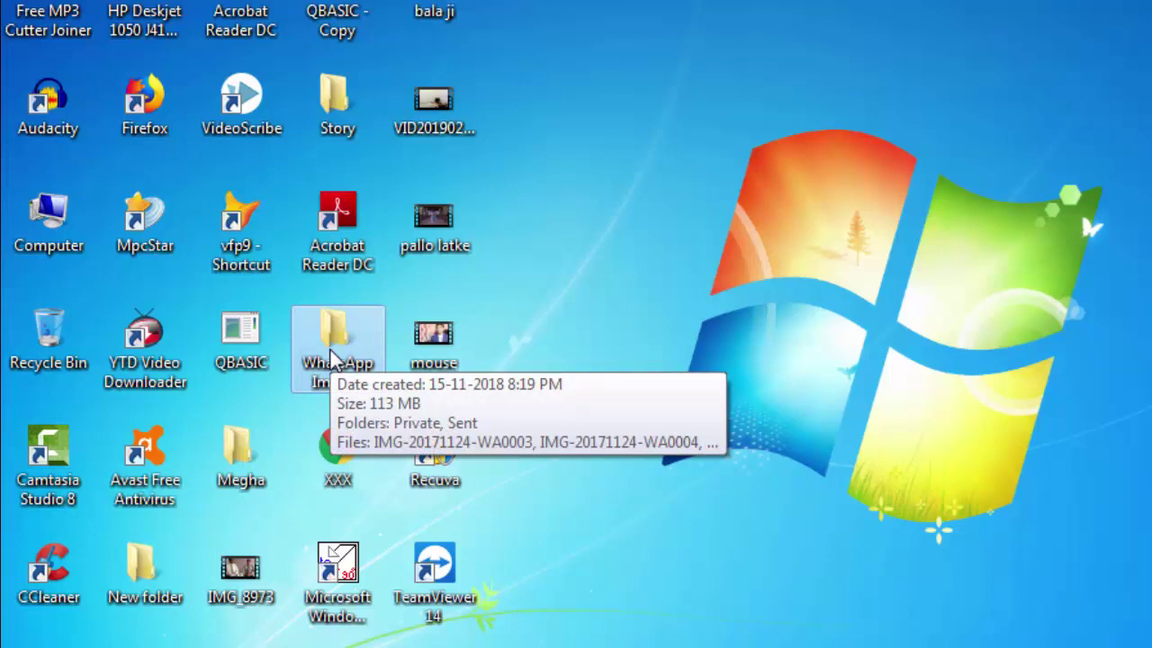
{"action": "left_click", "coordinate": [330, 317]}
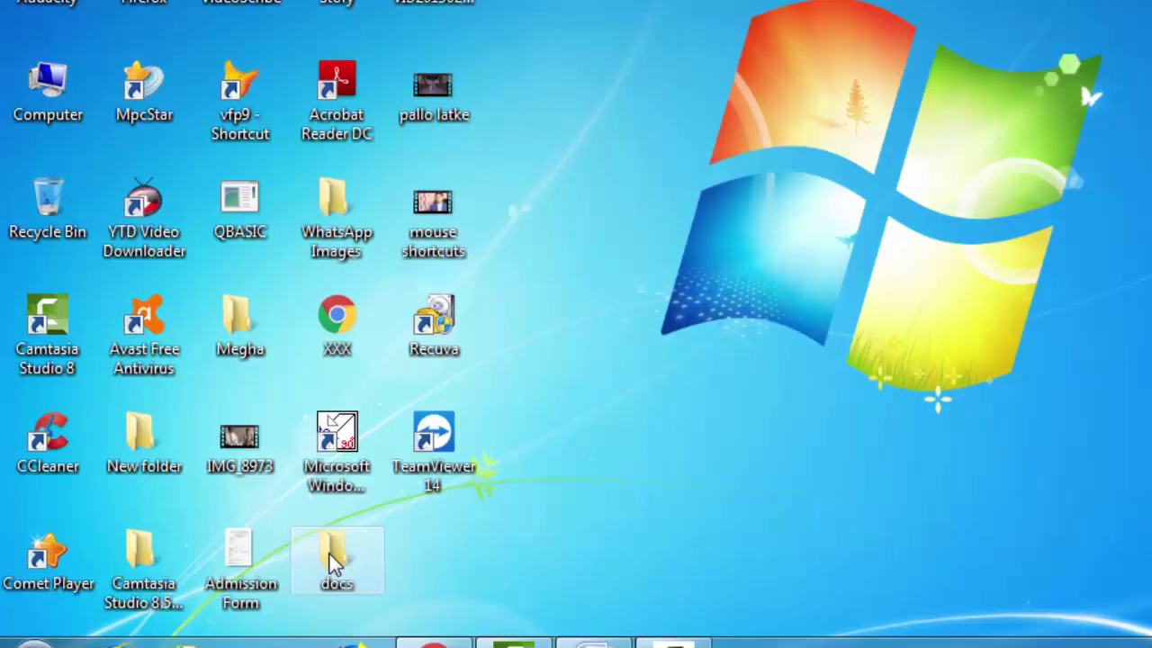
{"action": "double_click", "coordinate": [232, 607]}
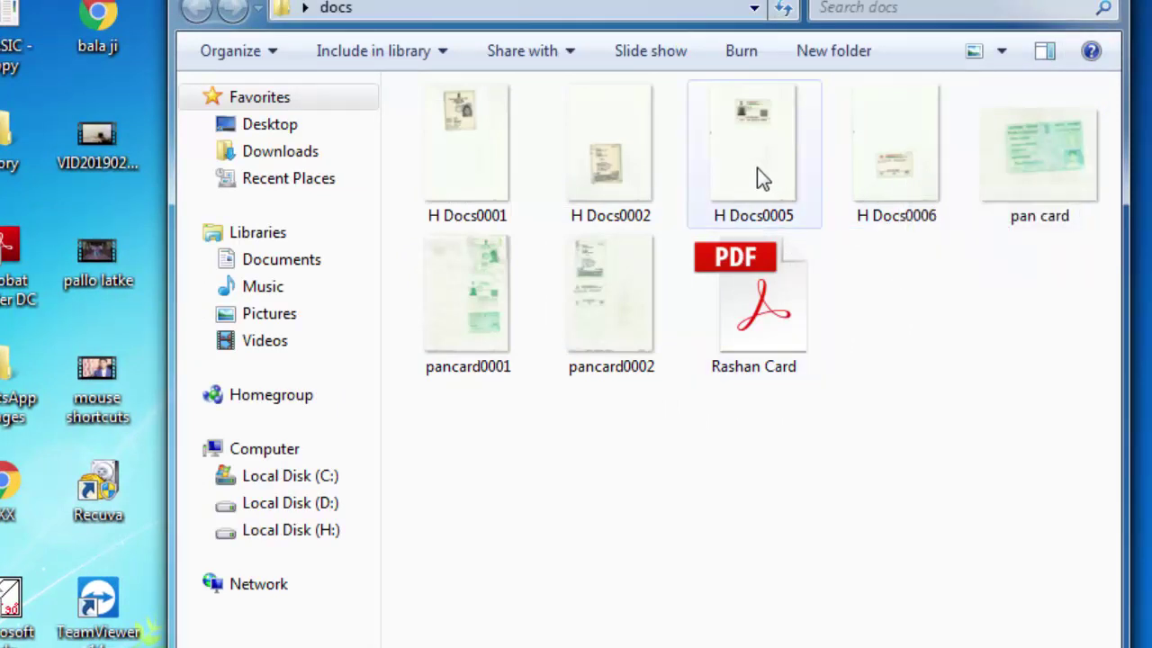
{"action": "left_click", "coordinate": [580, 167]}
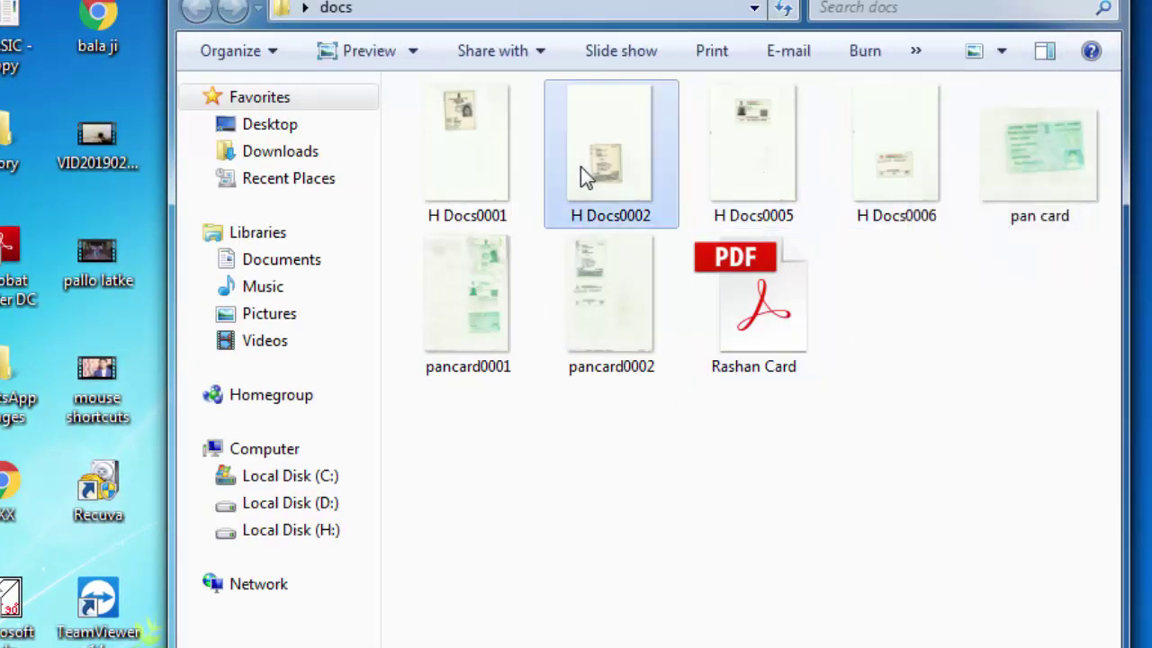
{"action": "double_click", "coordinate": [580, 166]}
{"action": "key", "text": "super+d"}
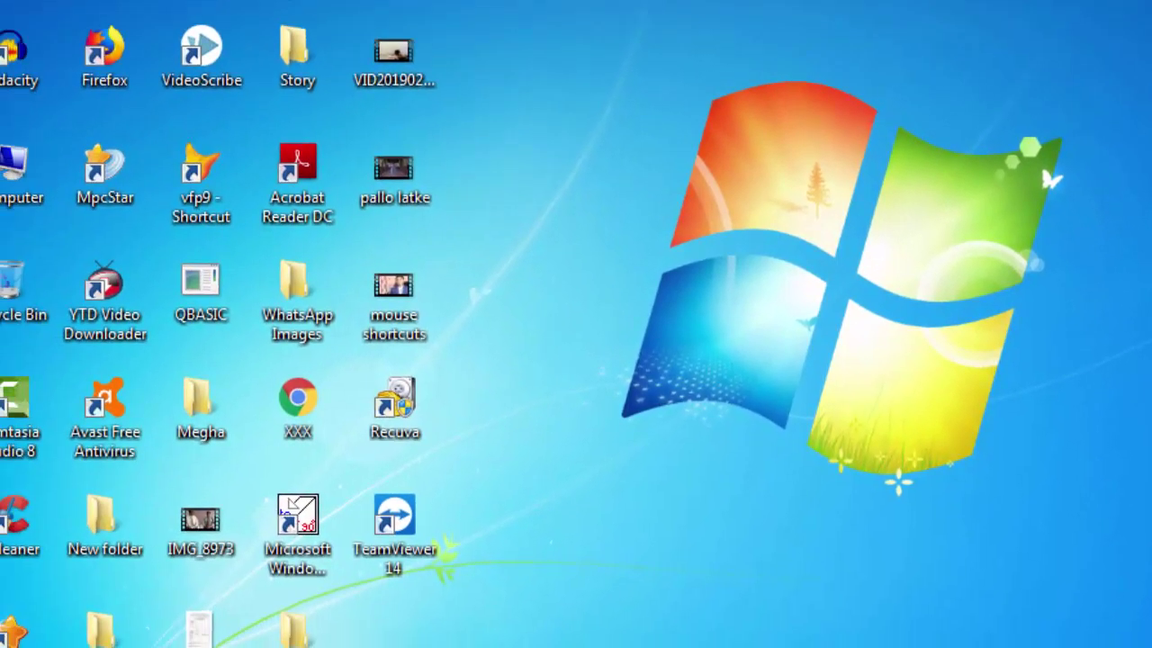
Step: Refresh the desktop and dismiss the Story folder's shortcut menu
{"action": "right_click", "coordinate": [1006, 2]}
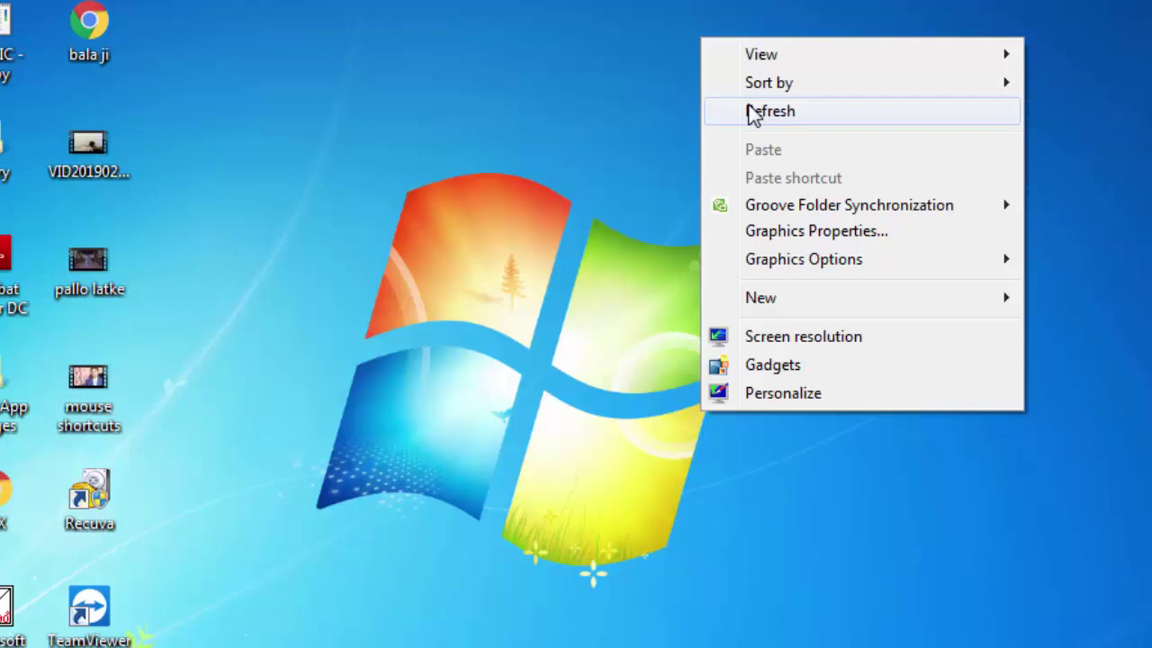
{"action": "left_click", "coordinate": [749, 108]}
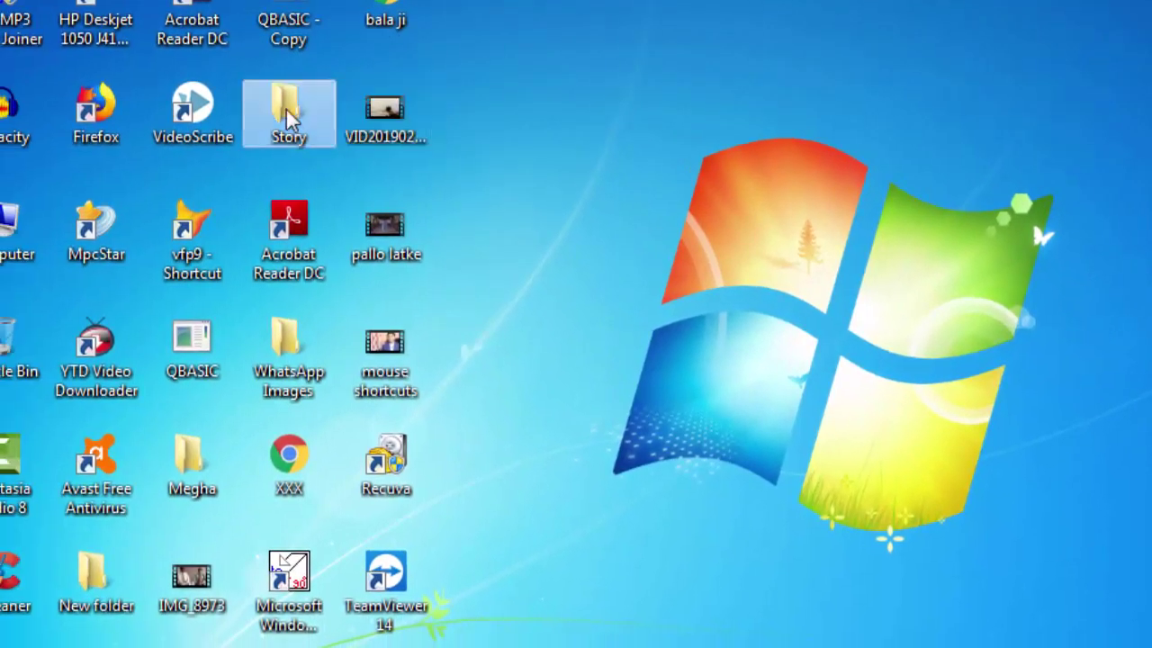
{"action": "right_click", "coordinate": [286, 110]}
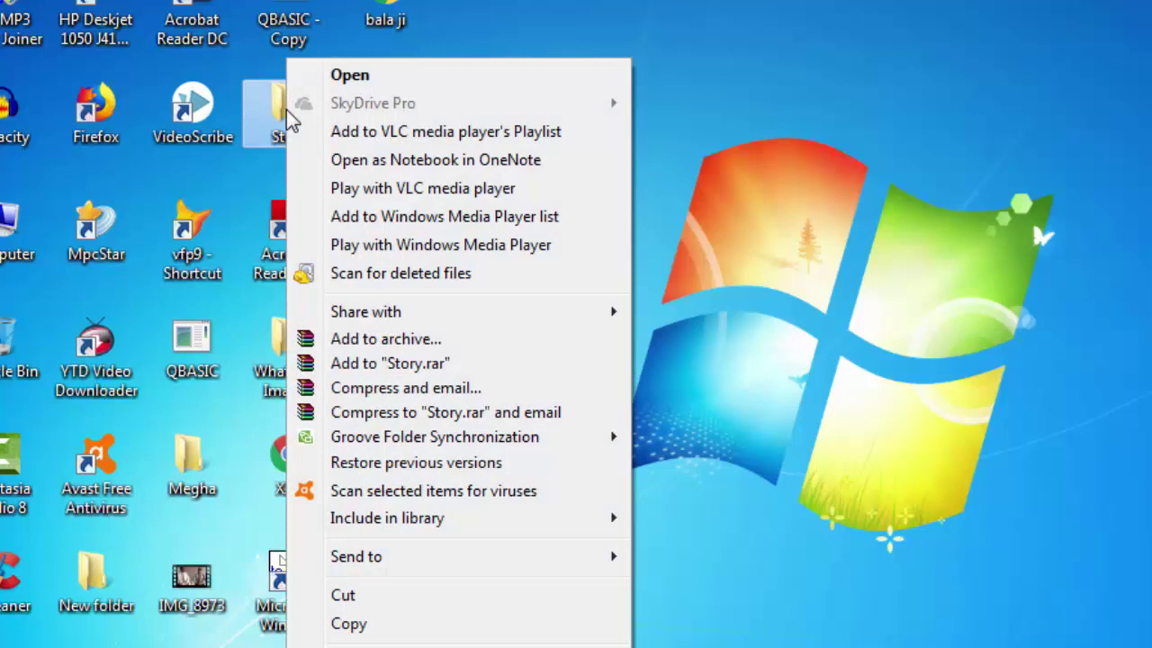
{"action": "left_click", "coordinate": [748, 88]}
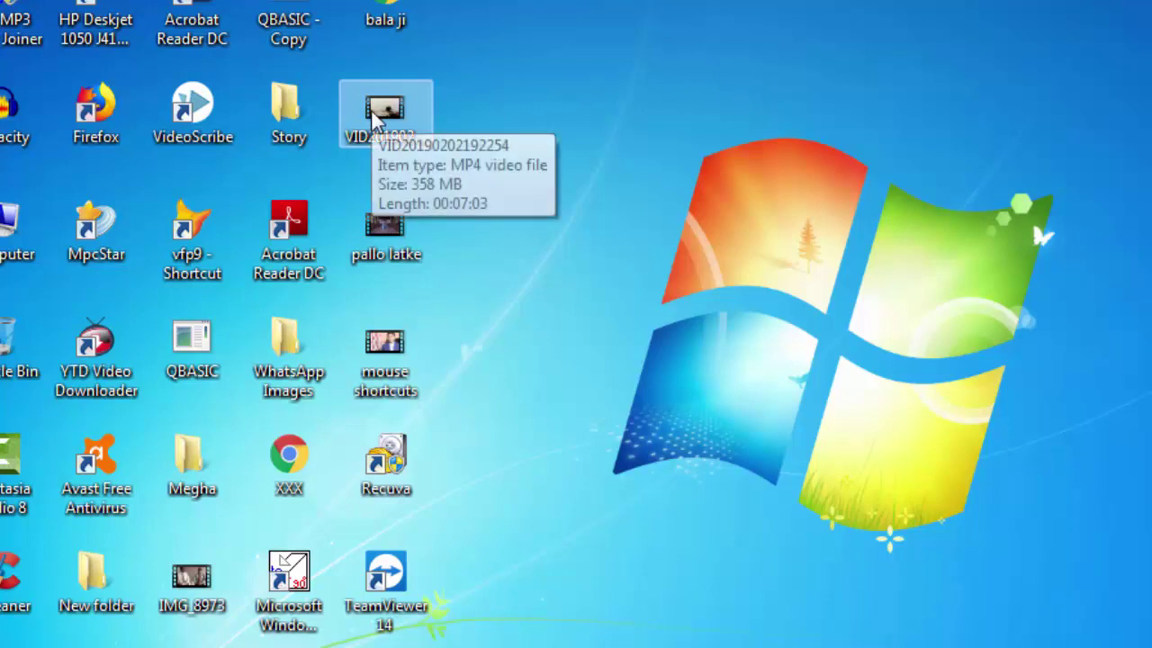
{"action": "mouse_move", "coordinate": [376, 117]}
{"action": "left_mouse_down"}
{"action": "mouse_move", "coordinate": [801, 158]}
{"action": "mouse_move", "coordinate": [990, 154]}
{"action": "left_mouse_up"}
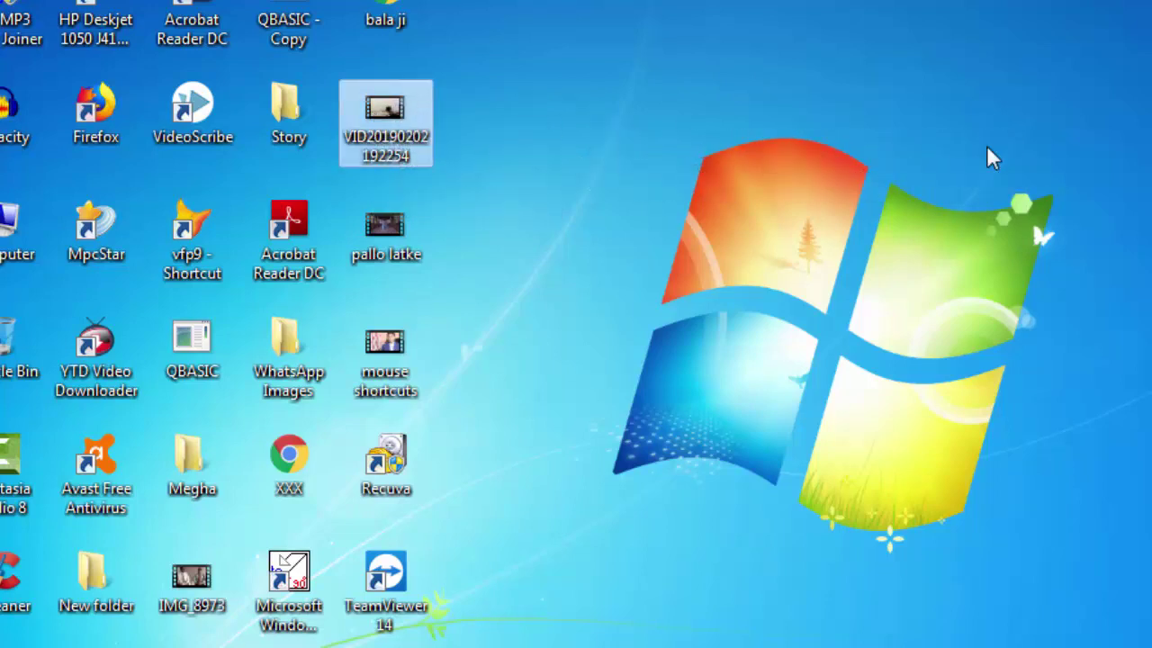
{"action": "left_click_drag", "start_coordinate": [365, 232], "coordinate": [738, 229]}
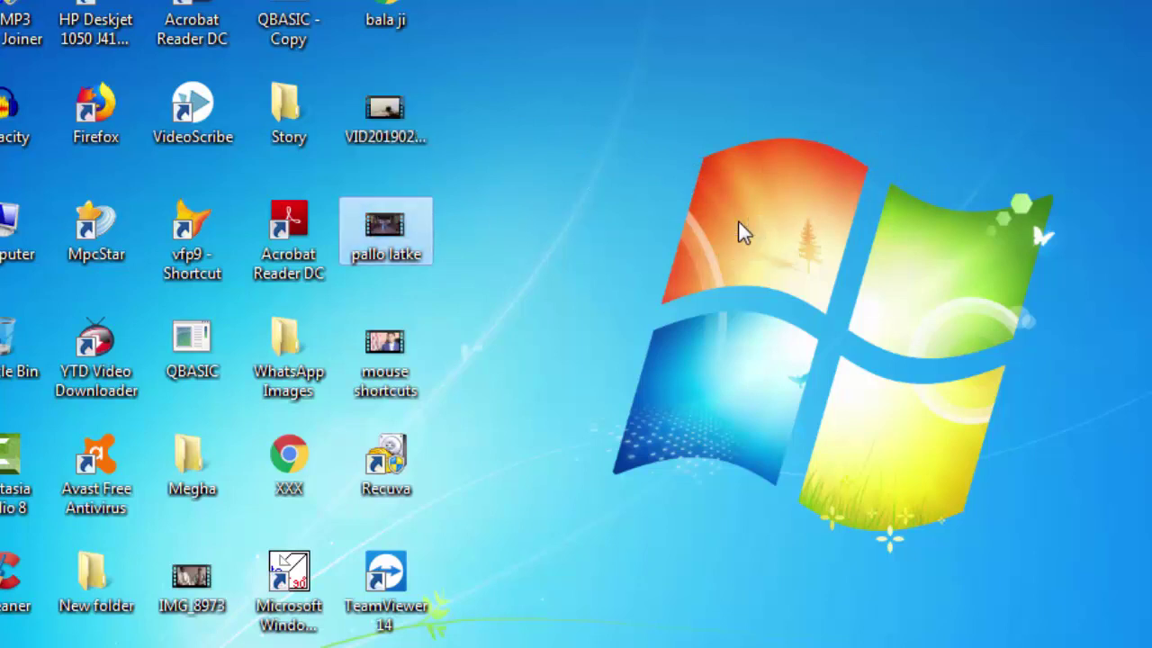
{"action": "left_click", "coordinate": [686, 230]}
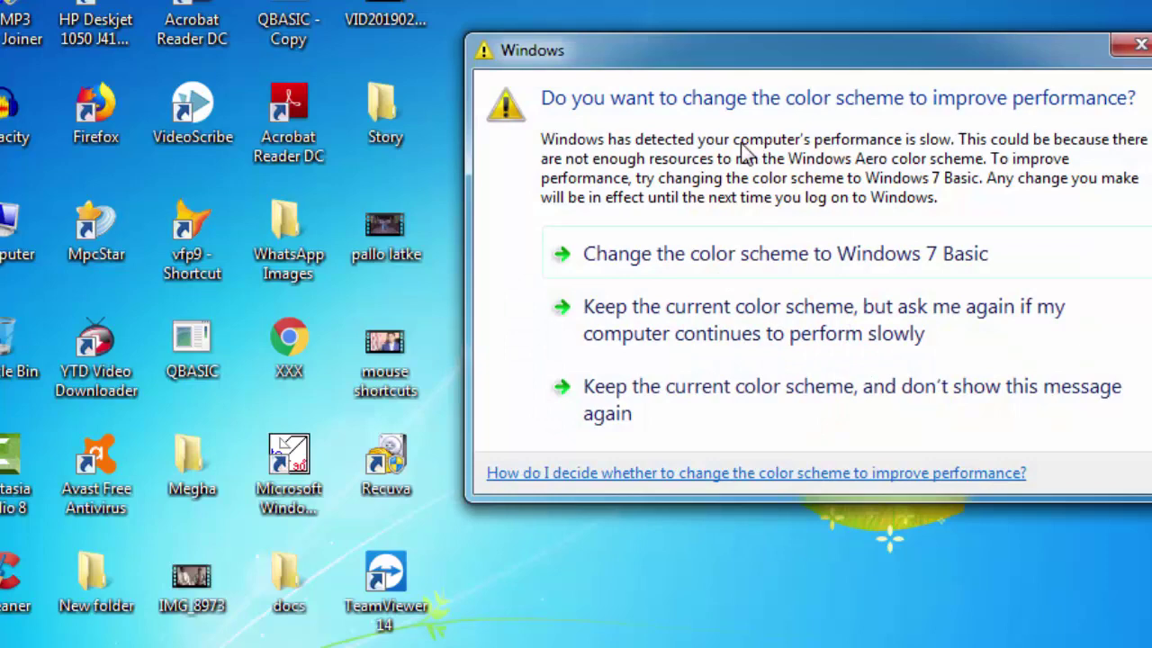
{"action": "left_click", "coordinate": [684, 393]}
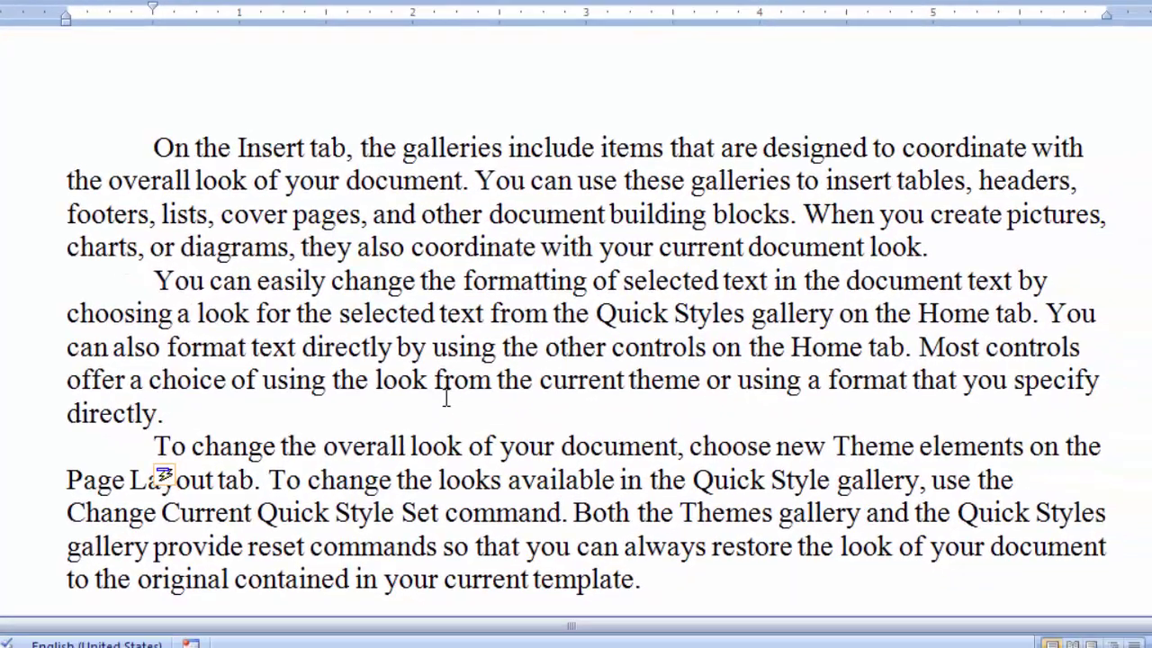
{"action": "scroll", "coordinate": [573, 336], "scroll_direction": "down", "scroll_amount": 2}
{"action": "scroll", "coordinate": [572, 335], "scroll_direction": "down", "scroll_amount": 3}
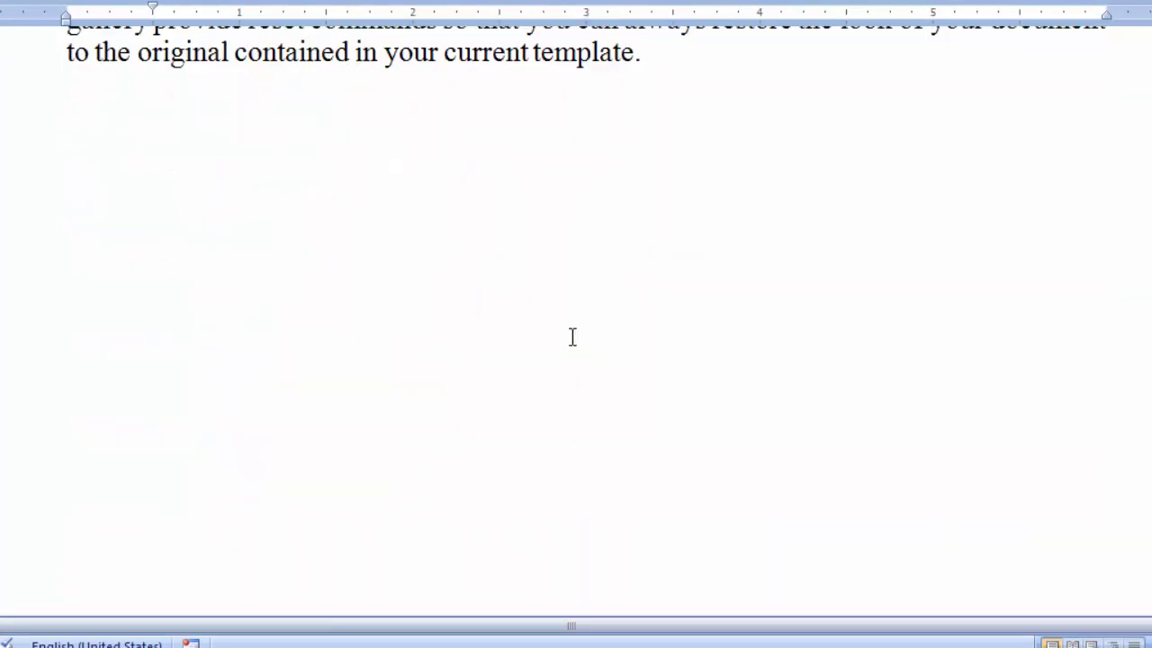
{"action": "scroll", "coordinate": [573, 336], "scroll_direction": "up", "scroll_amount": 2}
{"action": "scroll", "coordinate": [573, 335], "scroll_direction": "up", "scroll_amount": 3}
{"action": "scroll", "coordinate": [572, 336], "scroll_direction": "up", "scroll_amount": 2}
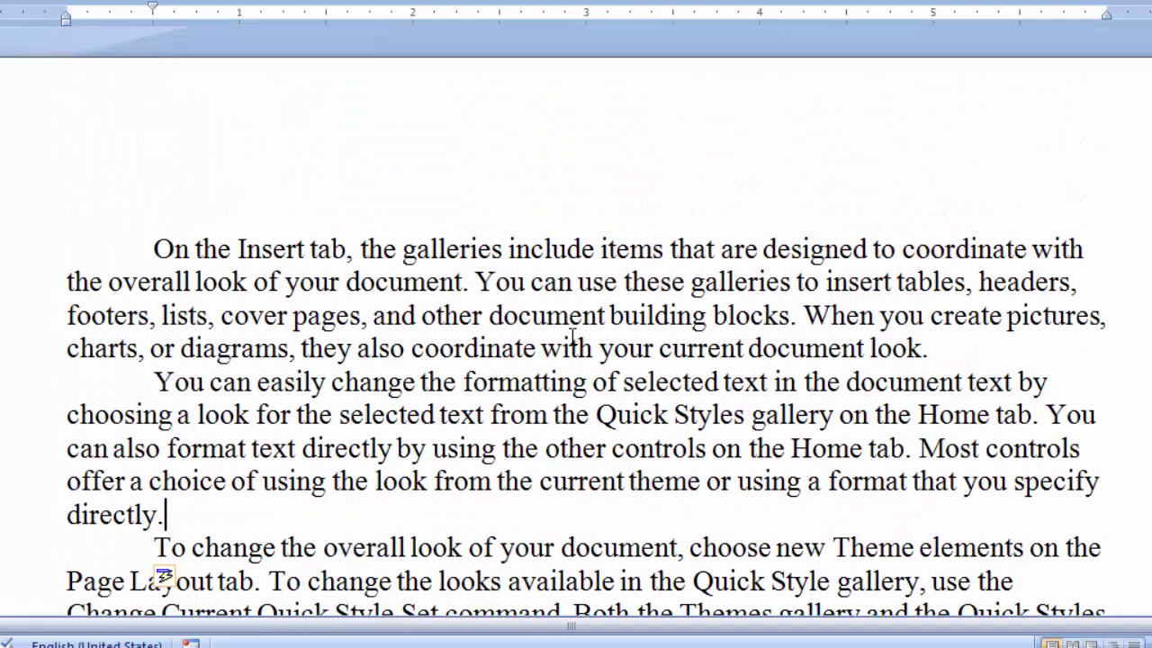
{"action": "scroll", "coordinate": [572, 336], "scroll_direction": "down", "scroll_amount": 4}
{"action": "scroll", "coordinate": [572, 336], "scroll_direction": "down", "scroll_amount": 4}
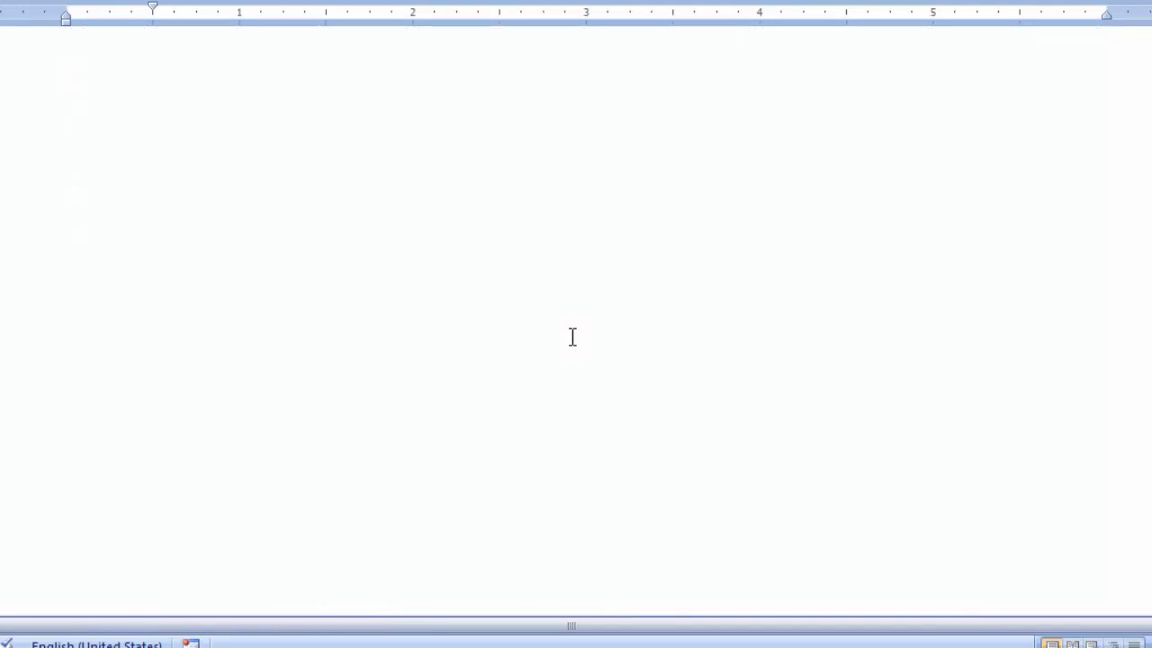
{"action": "scroll", "coordinate": [572, 336], "scroll_direction": "down", "scroll_amount": 1}
{"action": "scroll", "coordinate": [573, 336], "scroll_direction": "up", "scroll_amount": 1}
{"action": "scroll", "coordinate": [572, 336], "scroll_direction": "down", "scroll_amount": 1}
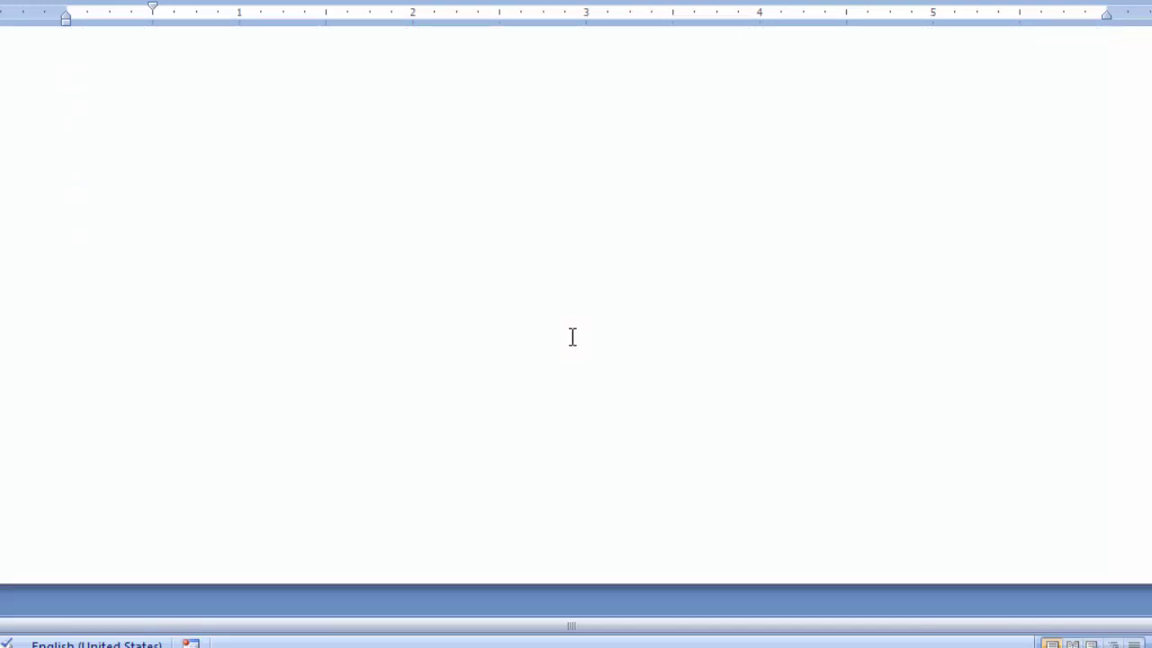
{"action": "scroll", "coordinate": [572, 336], "scroll_direction": "up", "scroll_amount": 1}
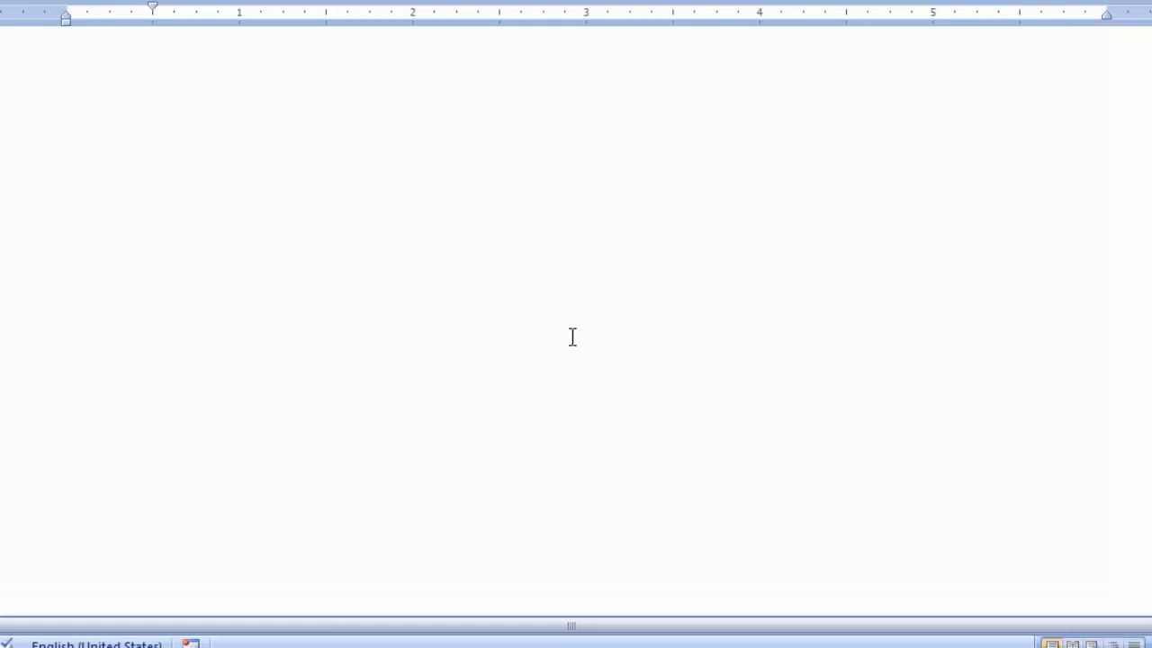
{"action": "scroll", "coordinate": [573, 337], "scroll_direction": "up", "scroll_amount": 4}
{"action": "scroll", "coordinate": [572, 336], "scroll_direction": "up", "scroll_amount": 6}
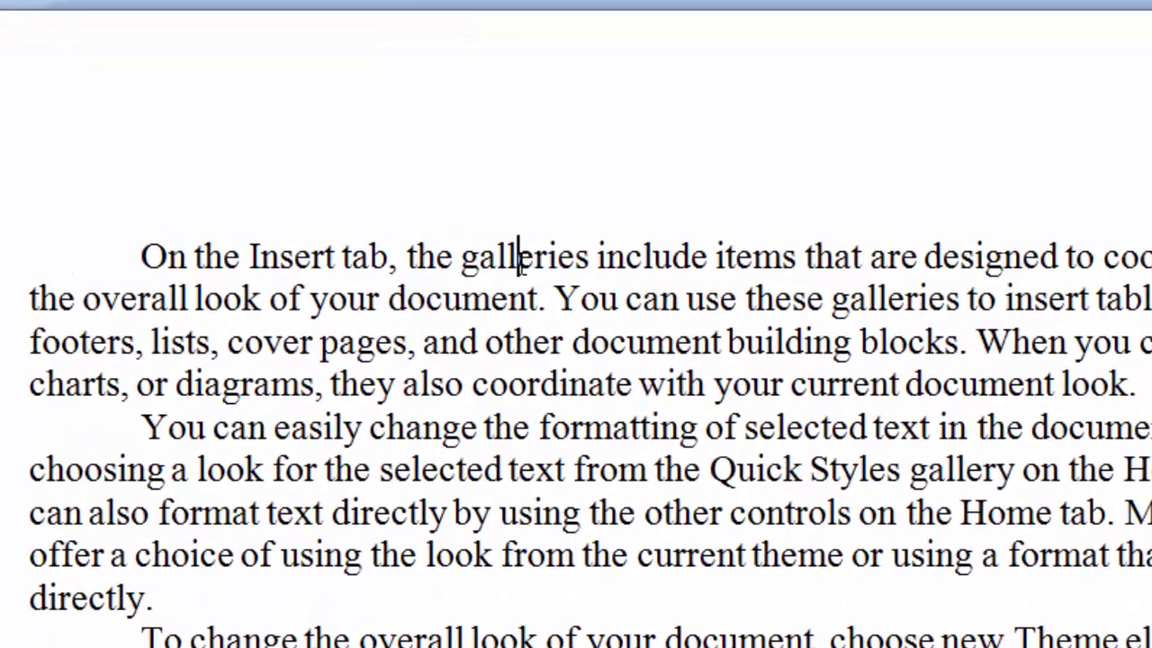
{"action": "double_click", "coordinate": [475, 252]}
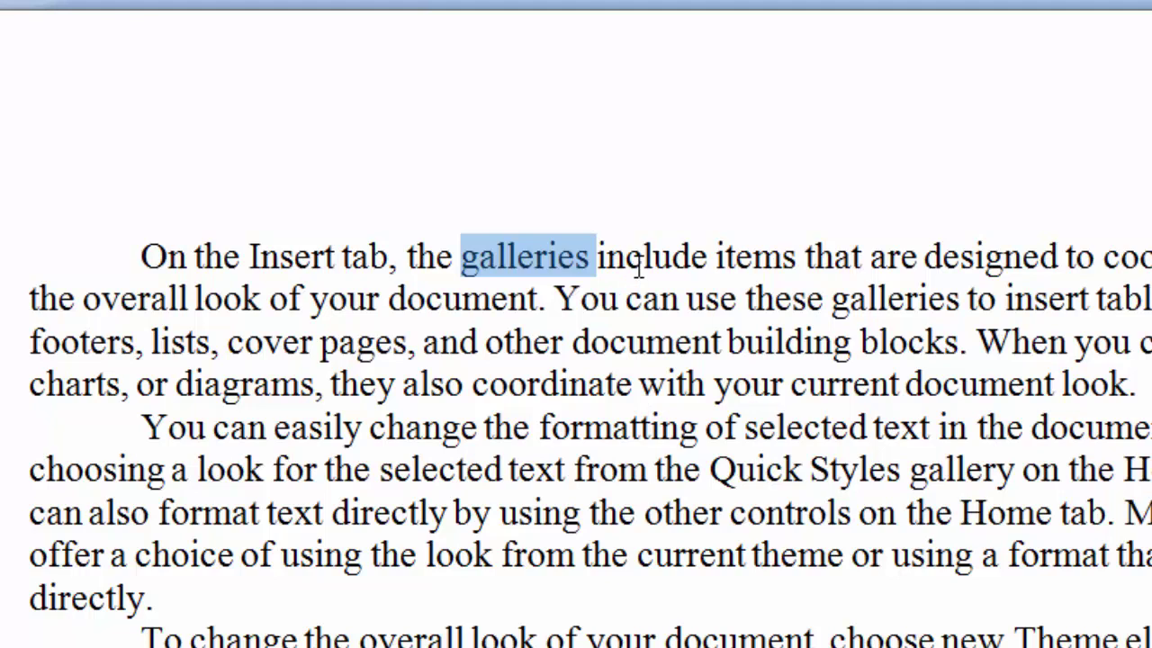
{"action": "triple_click", "coordinate": [638, 267]}
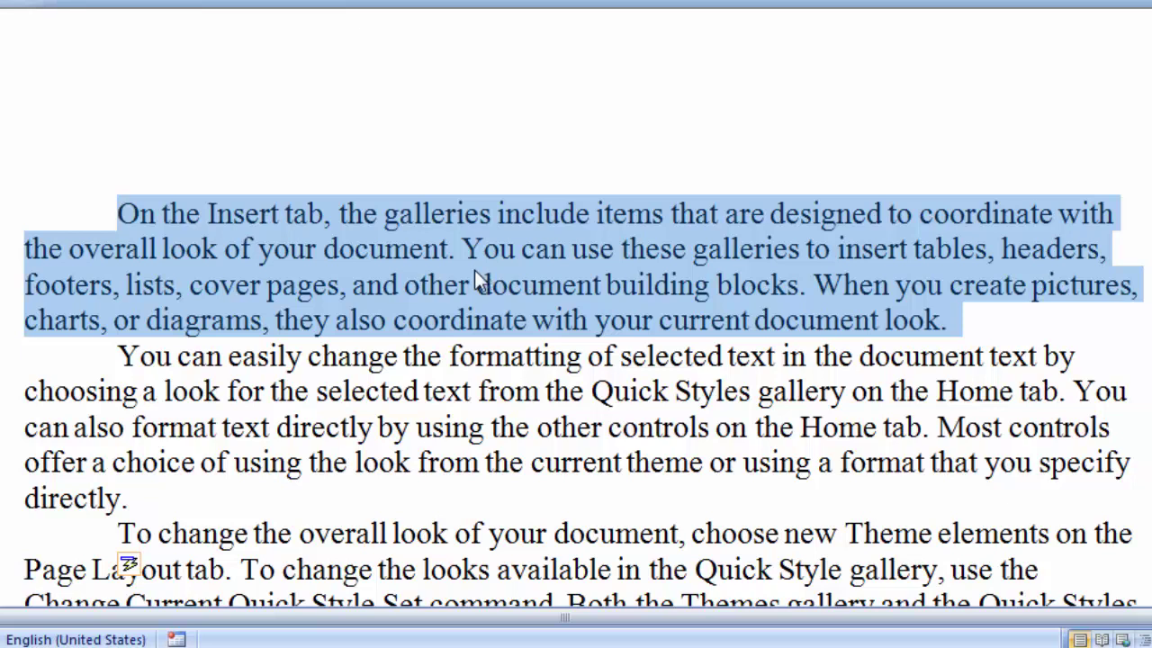
{"action": "left_click", "coordinate": [475, 271]}
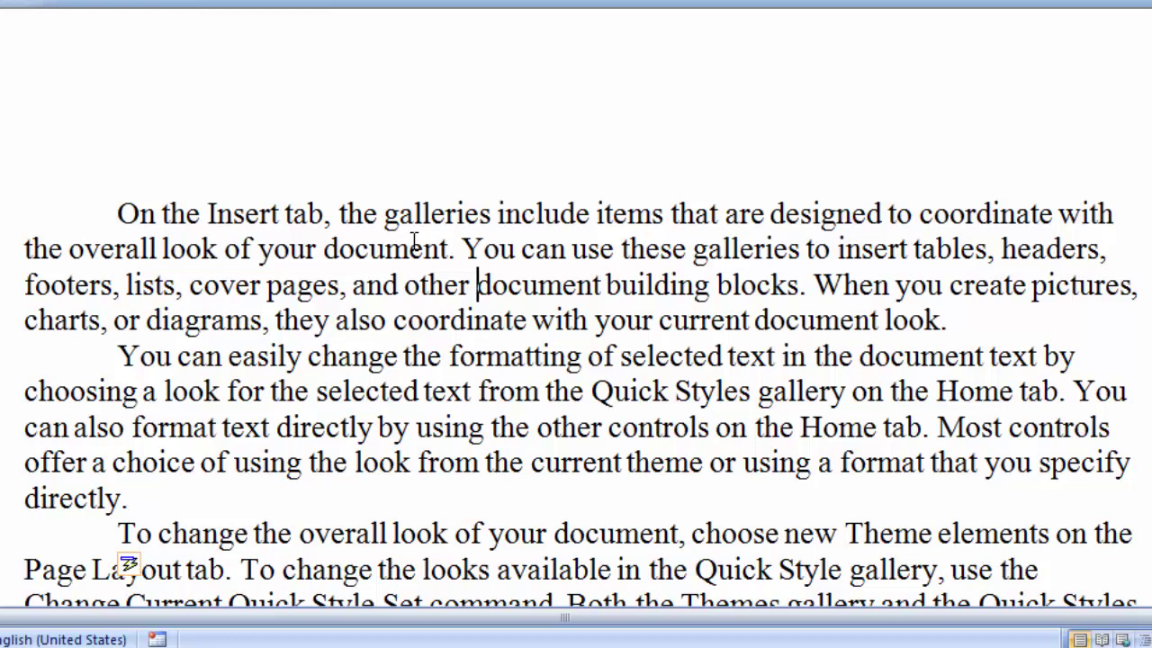
{"action": "triple_click", "coordinate": [414, 241]}
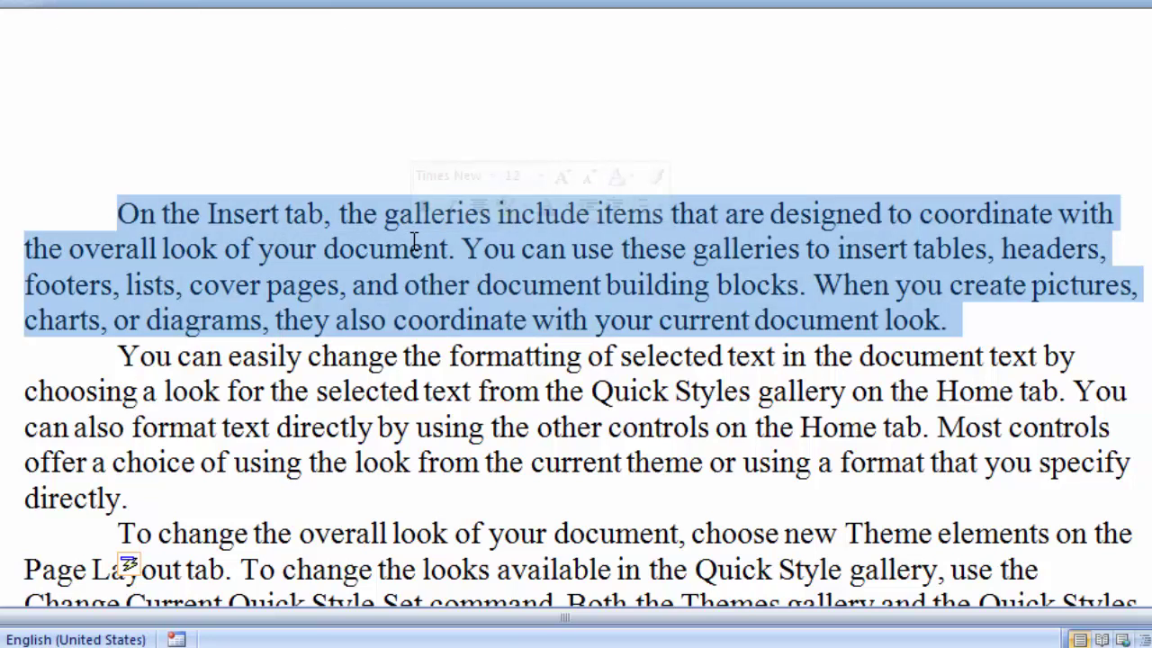
{"action": "left_click", "coordinate": [412, 243]}
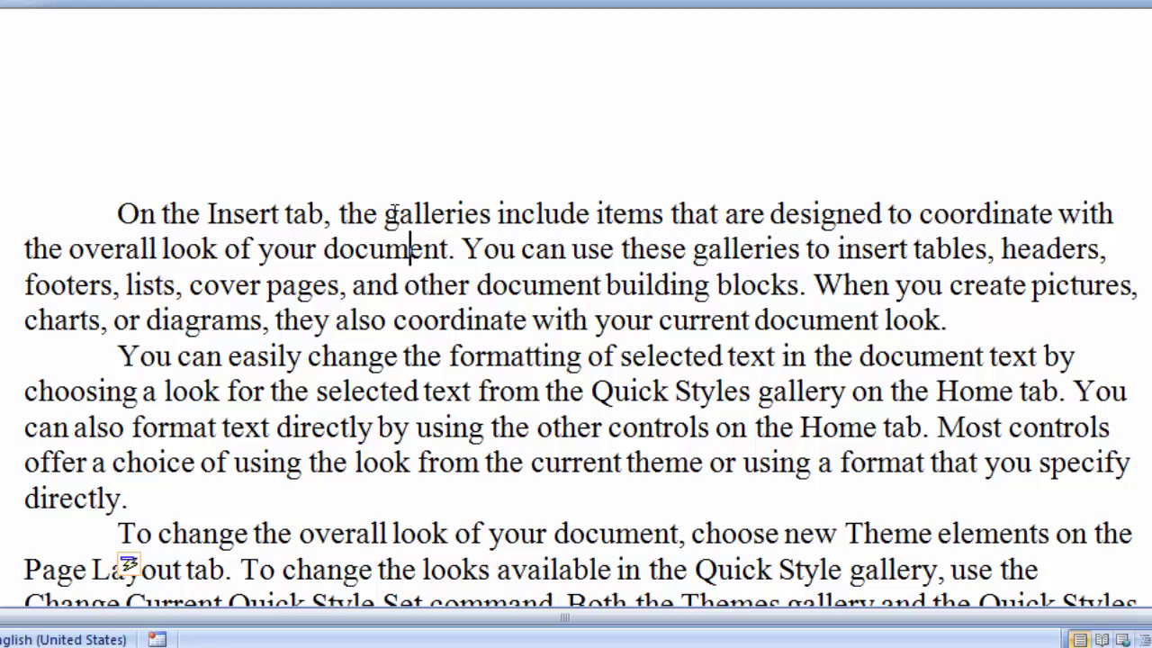
{"action": "left_click", "coordinate": [406, 211], "text": "ctrl"}
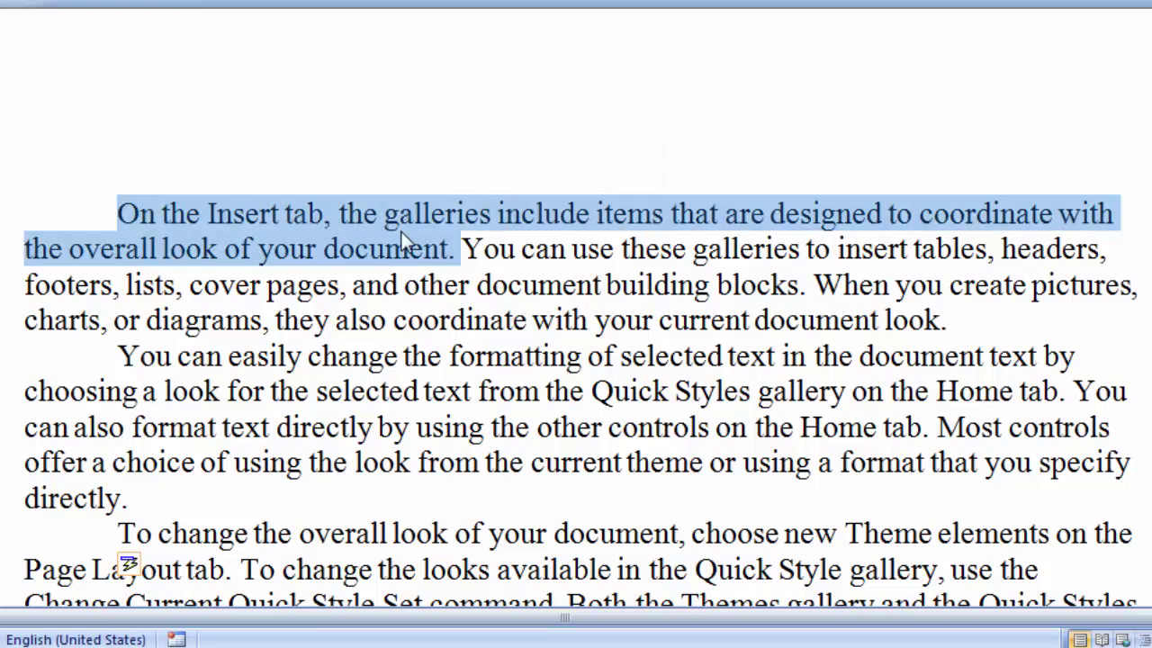
{"action": "left_click", "coordinate": [527, 248]}
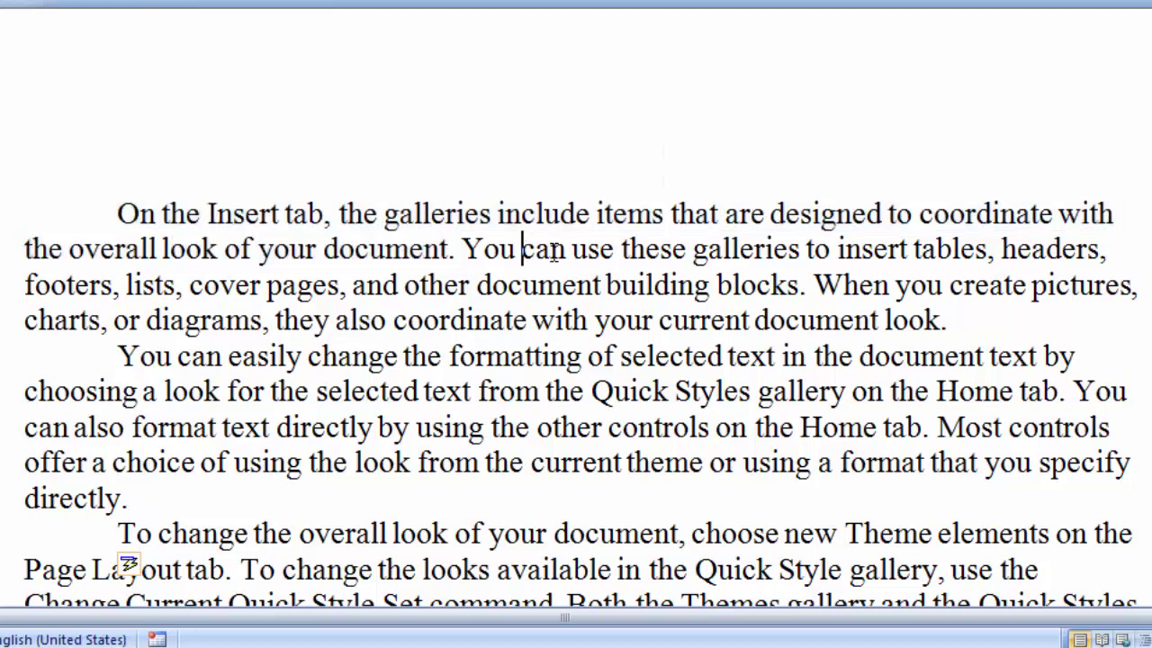
{"action": "left_click", "coordinate": [553, 249], "text": "ctrl"}
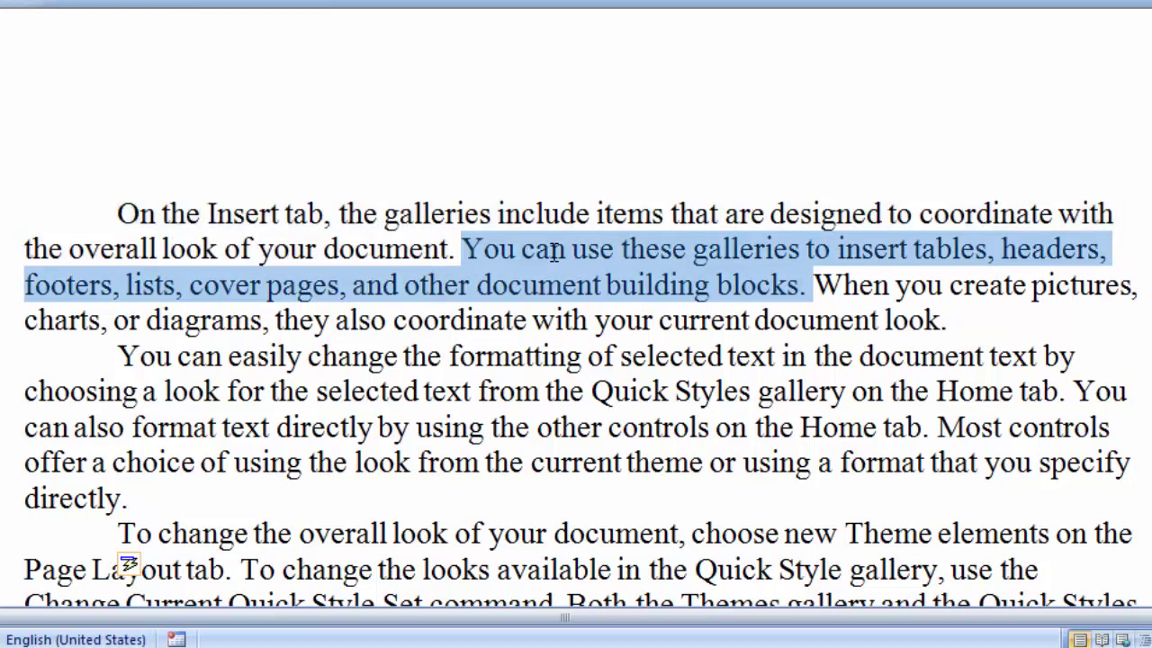
{"action": "left_click", "coordinate": [771, 279]}
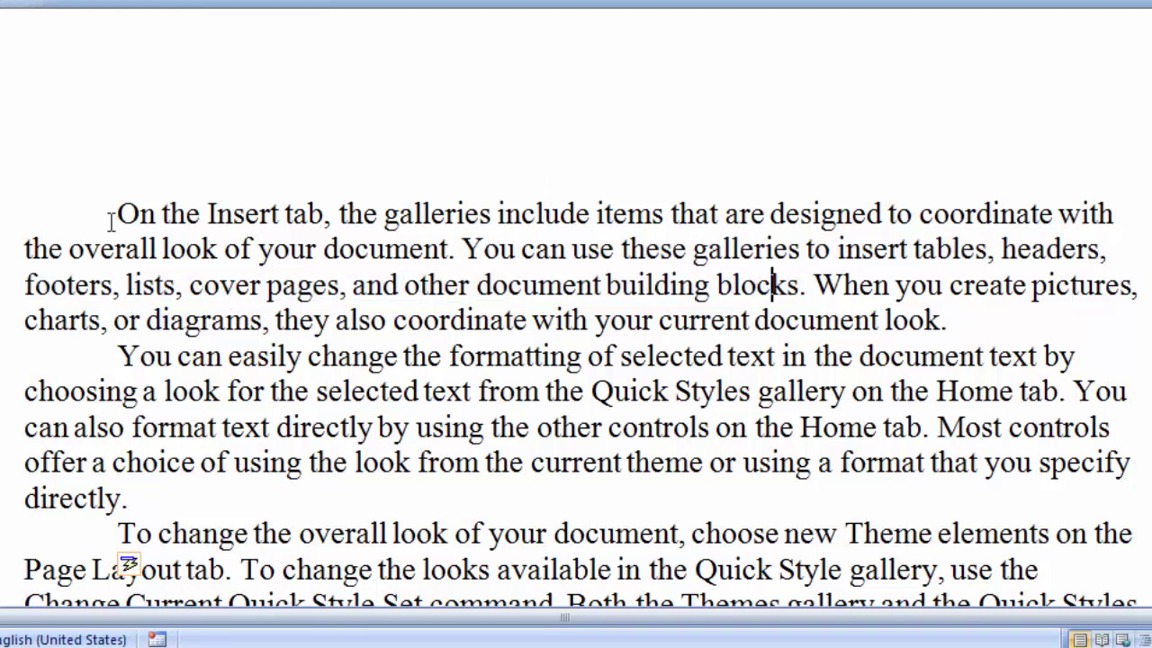
{"action": "mouse_move", "coordinate": [117, 215]}
{"action": "left_mouse_down"}
{"action": "mouse_move", "coordinate": [157, 245]}
{"action": "mouse_move", "coordinate": [371, 304]}
{"action": "left_mouse_up"}
{"action": "left_click_drag", "start_coordinate": [381, 310], "coordinate": [431, 308]}
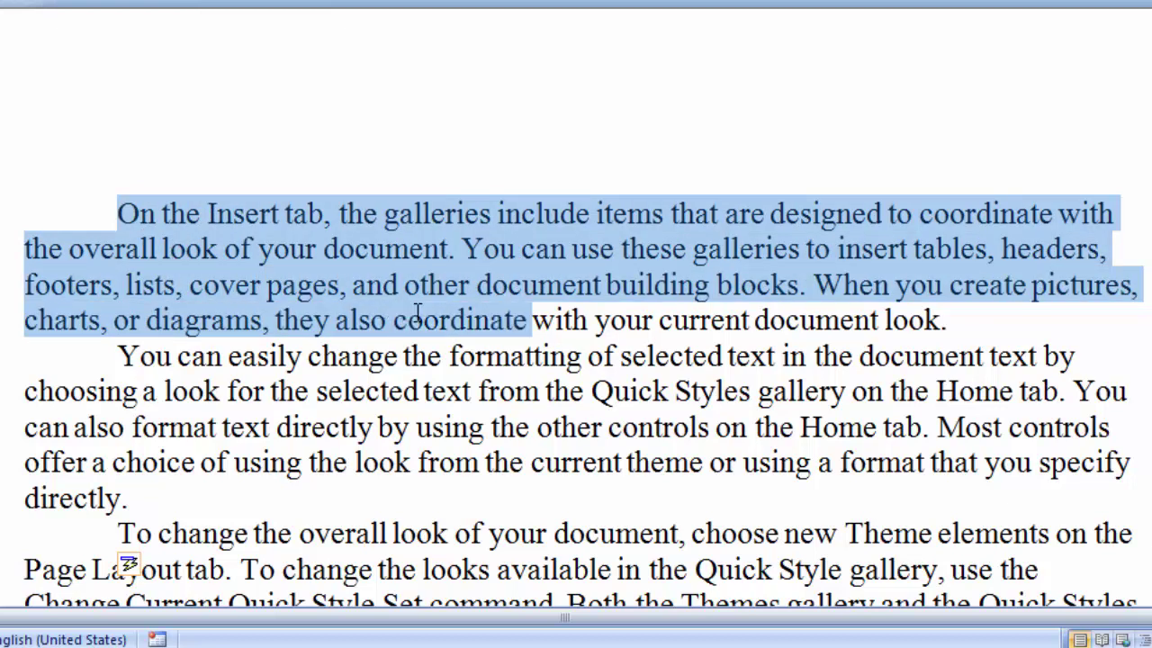
{"action": "left_click", "coordinate": [431, 309]}
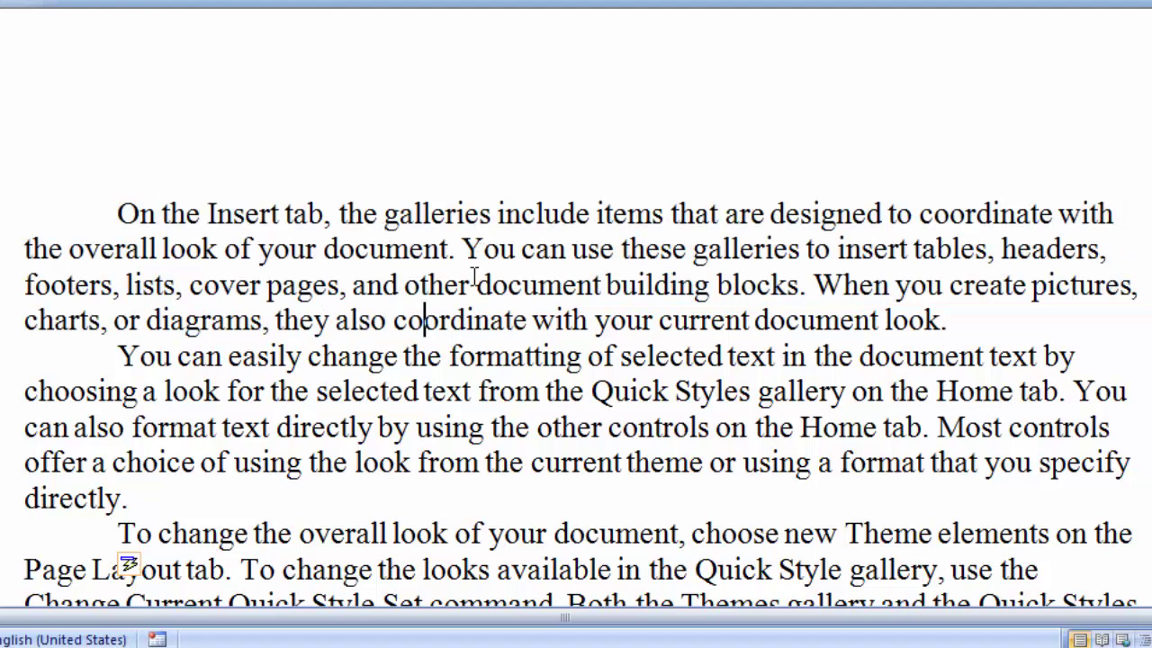
{"action": "left_click_drag", "start_coordinate": [491, 216], "coordinate": [478, 287]}
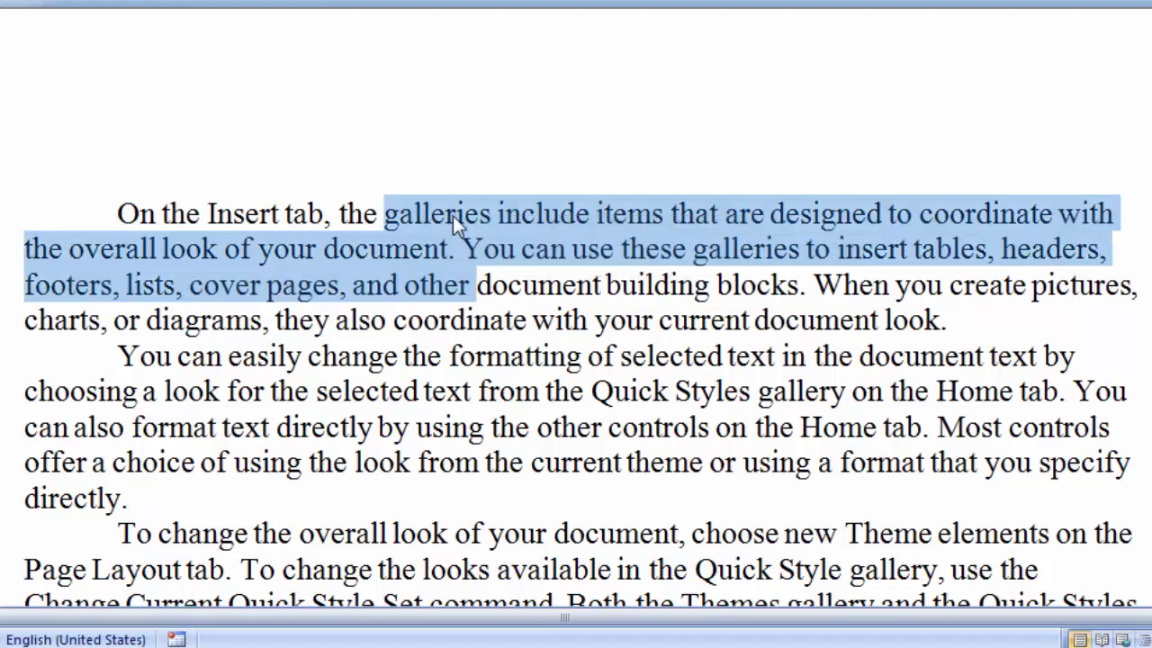
{"action": "left_click", "coordinate": [457, 313]}
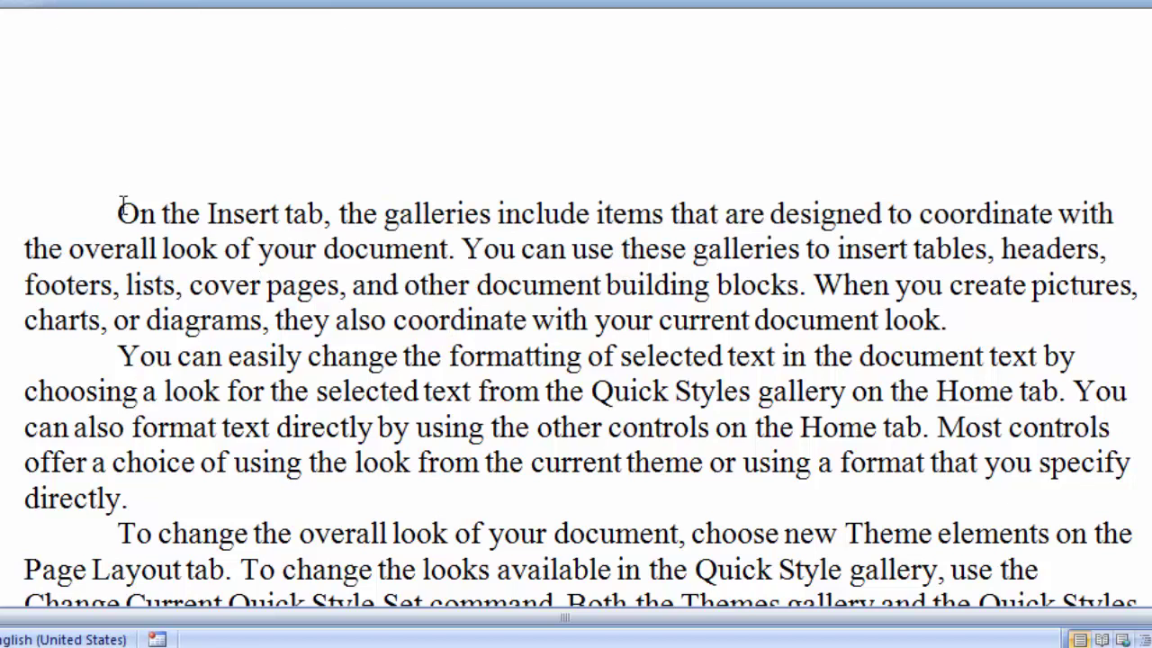
{"action": "mouse_move", "coordinate": [123, 205]}
{"action": "left_mouse_down"}
{"action": "mouse_move", "coordinate": [378, 284]}
{"action": "mouse_move", "coordinate": [396, 522]}
{"action": "left_mouse_up"}
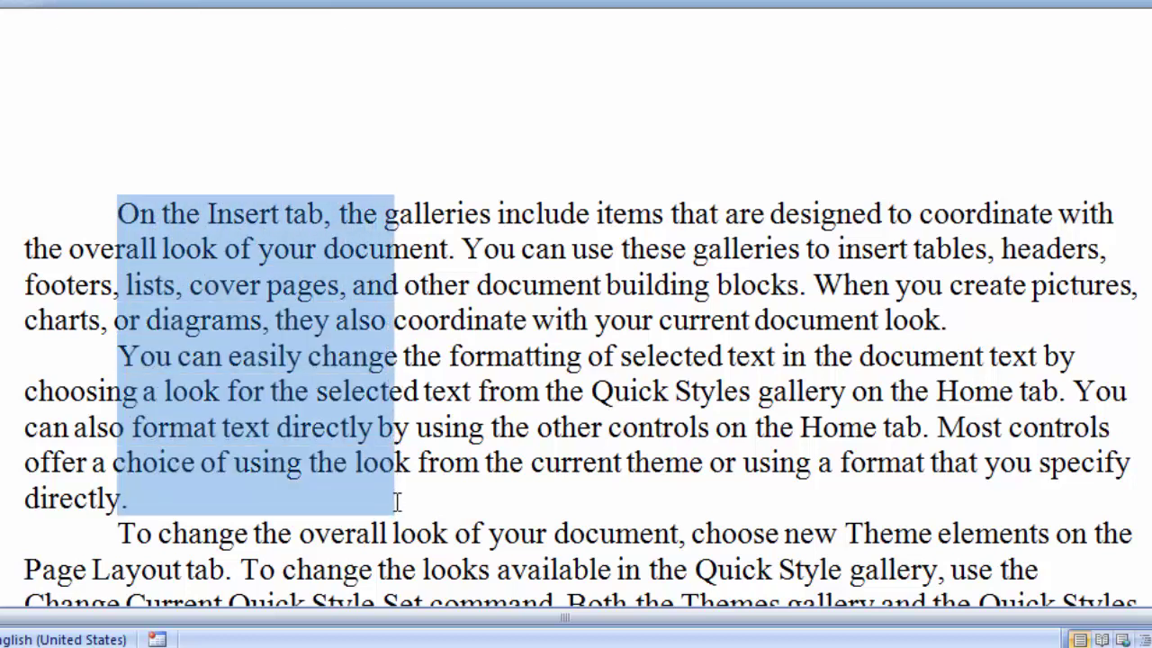
{"action": "left_click", "coordinate": [484, 250]}
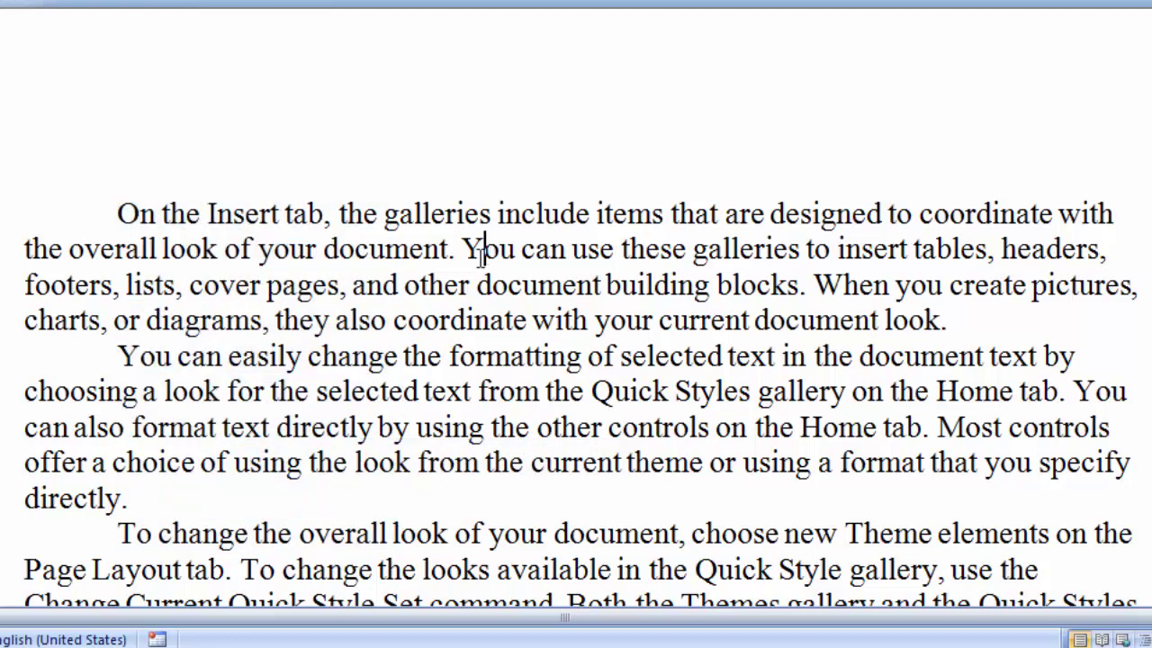
{"action": "mouse_move", "coordinate": [459, 243]}
{"action": "left_mouse_down"}
{"action": "mouse_move", "coordinate": [647, 328]}
{"action": "mouse_move", "coordinate": [707, 331]}
{"action": "left_mouse_up"}
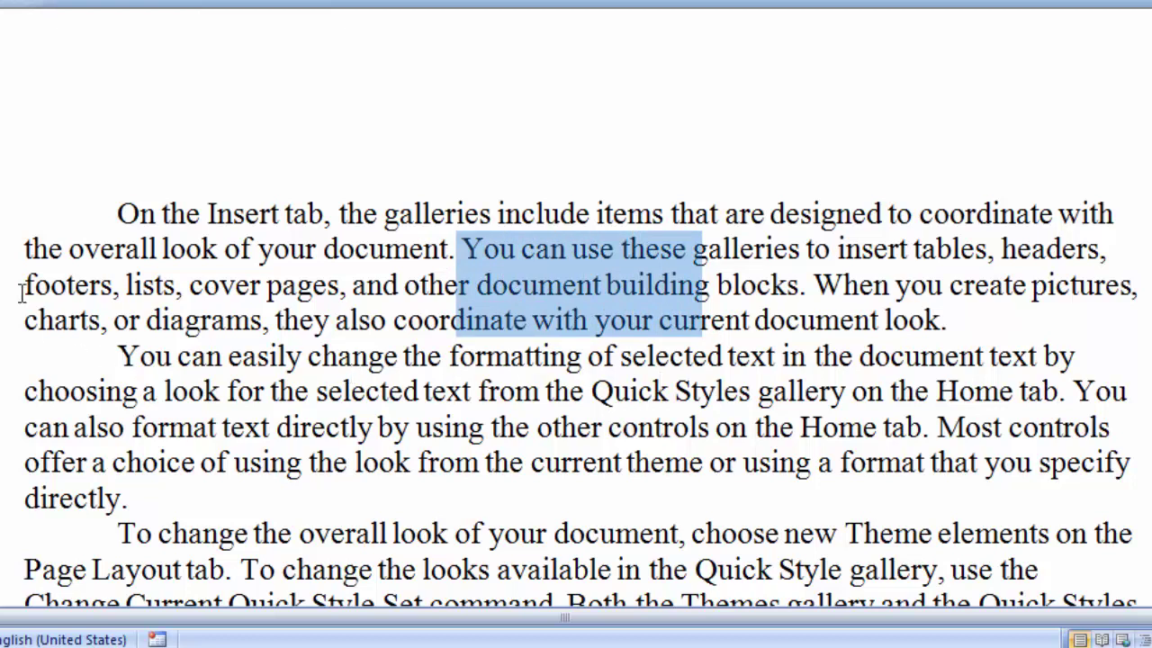
{"action": "left_click", "coordinate": [19, 240]}
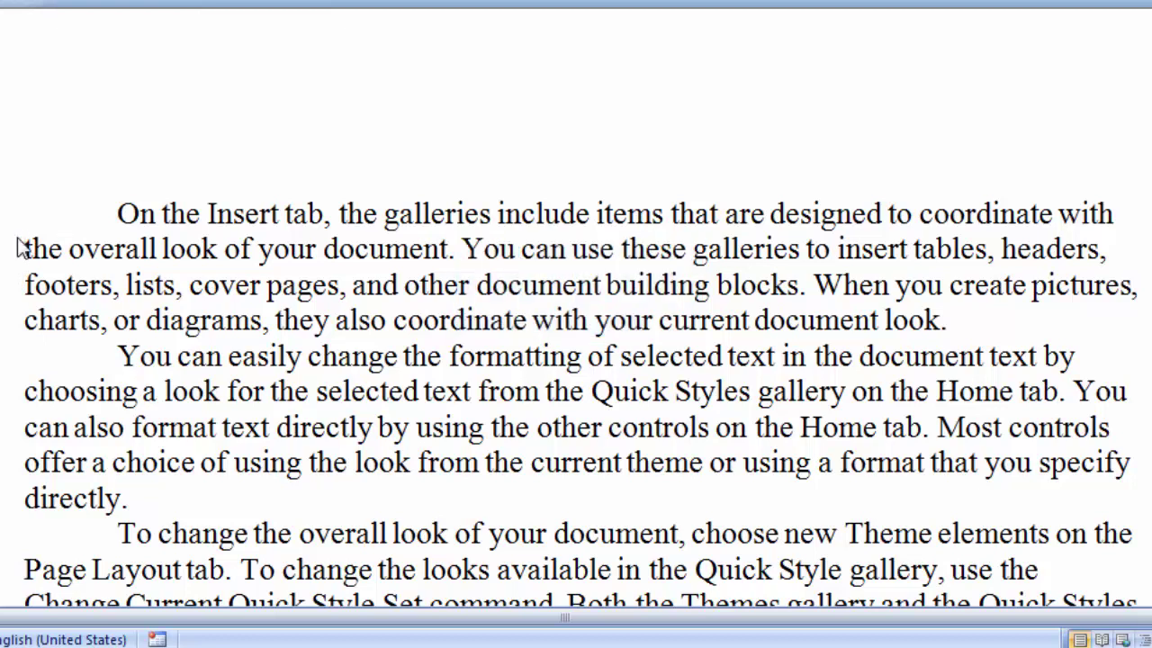
{"action": "left_click_drag", "start_coordinate": [20, 246], "coordinate": [266, 319]}
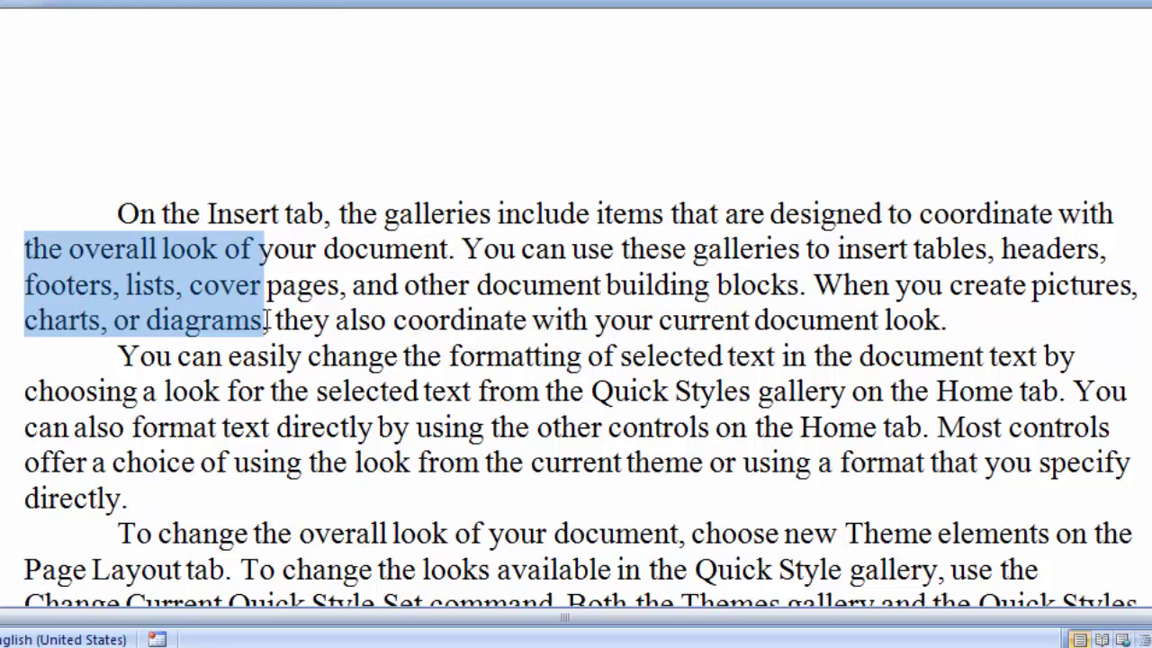
{"action": "left_click", "coordinate": [409, 329]}
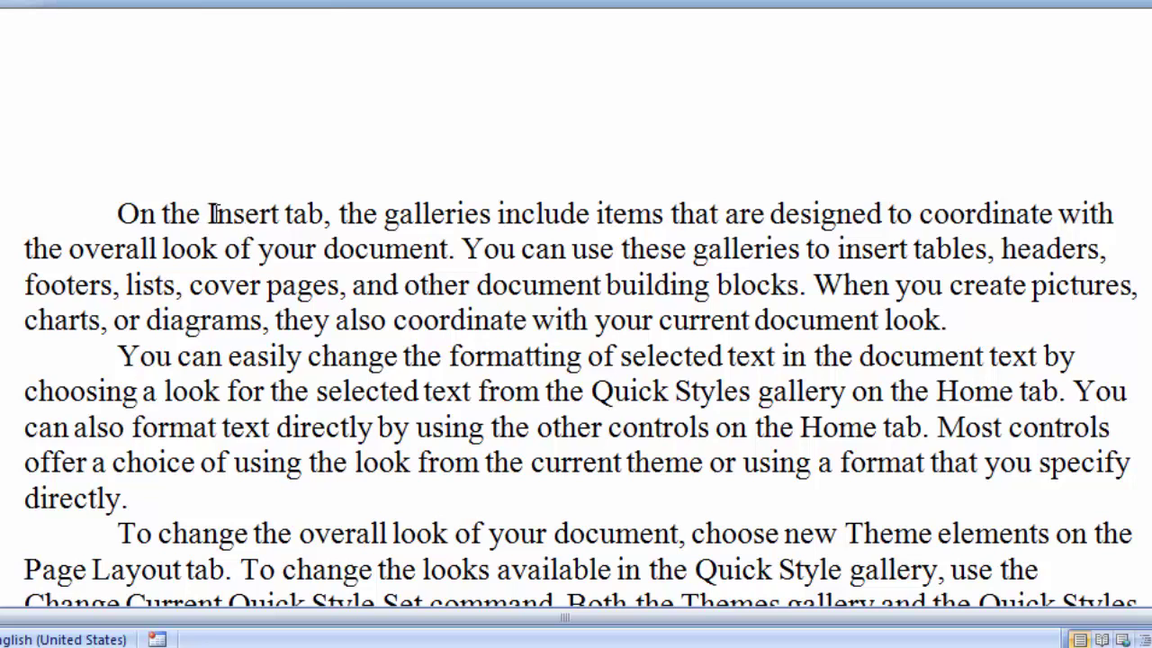
Step: Move 'Insert' to the end of the first paragraph and 'galleries' to after 'document.'
{"action": "left_click_drag", "start_coordinate": [210, 213], "coordinate": [245, 213]}
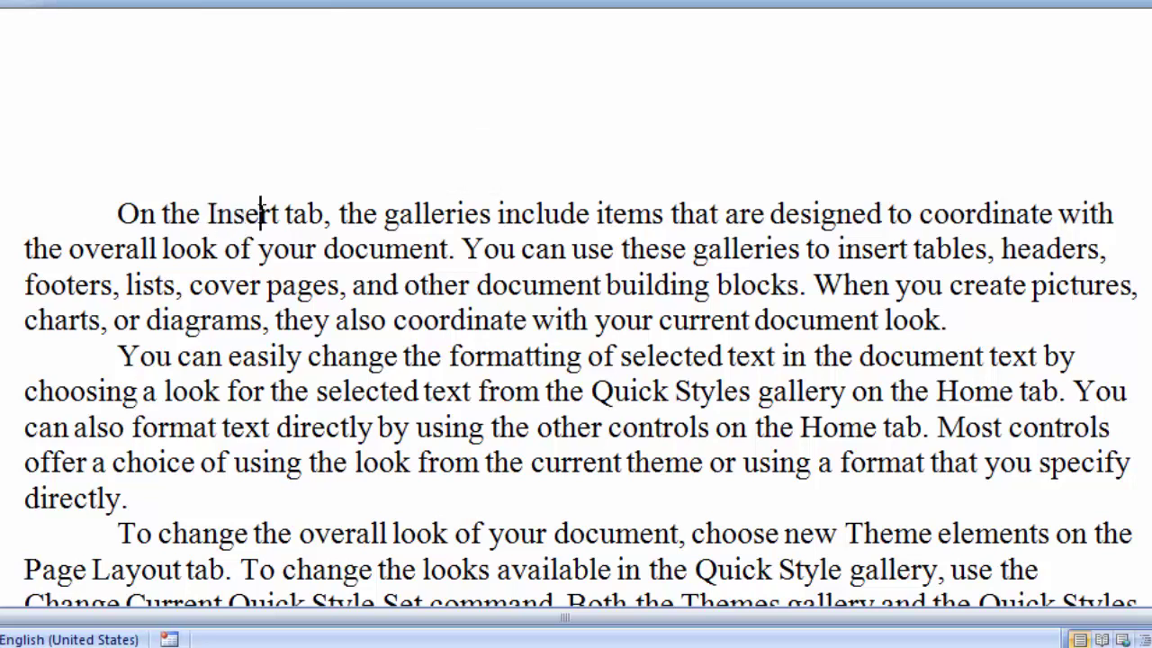
{"action": "double_click", "coordinate": [249, 216]}
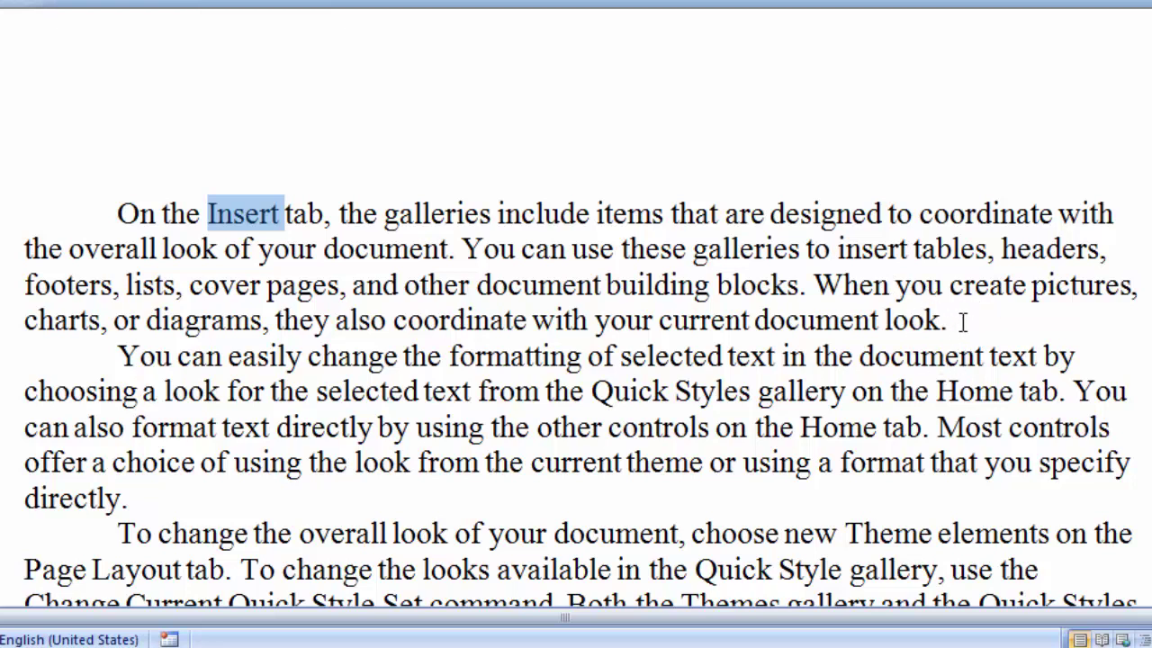
{"action": "right_click", "coordinate": [963, 321], "text": "ctrl"}
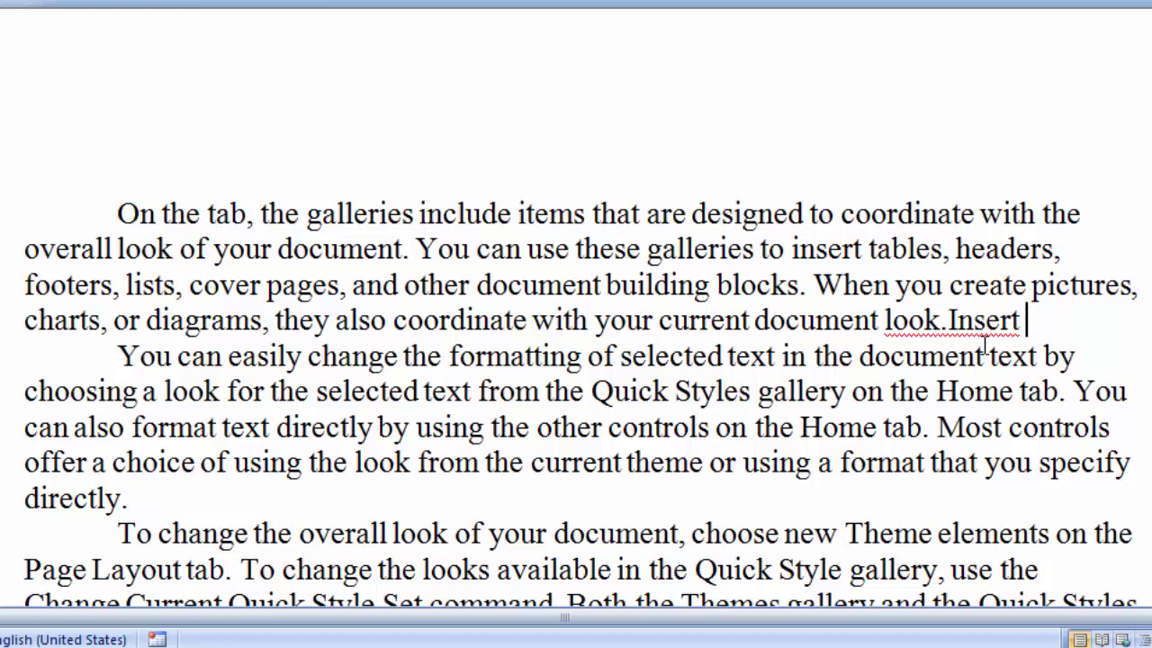
{"action": "double_click", "coordinate": [364, 220]}
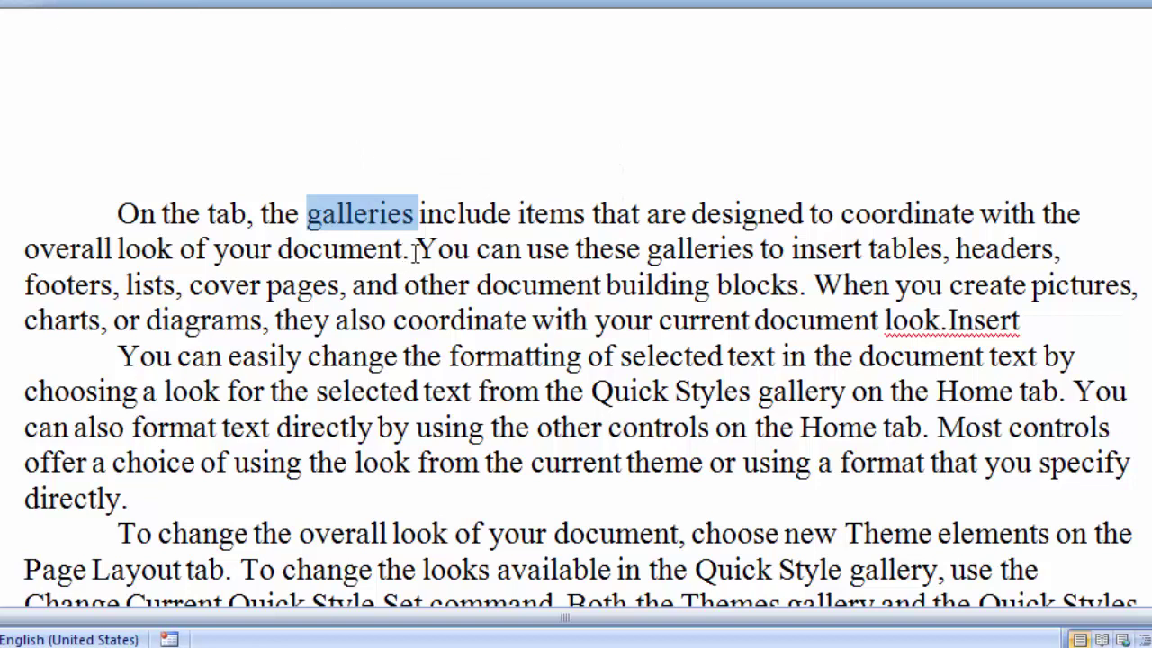
{"action": "left_click_drag", "start_coordinate": [360, 213], "coordinate": [415, 250]}
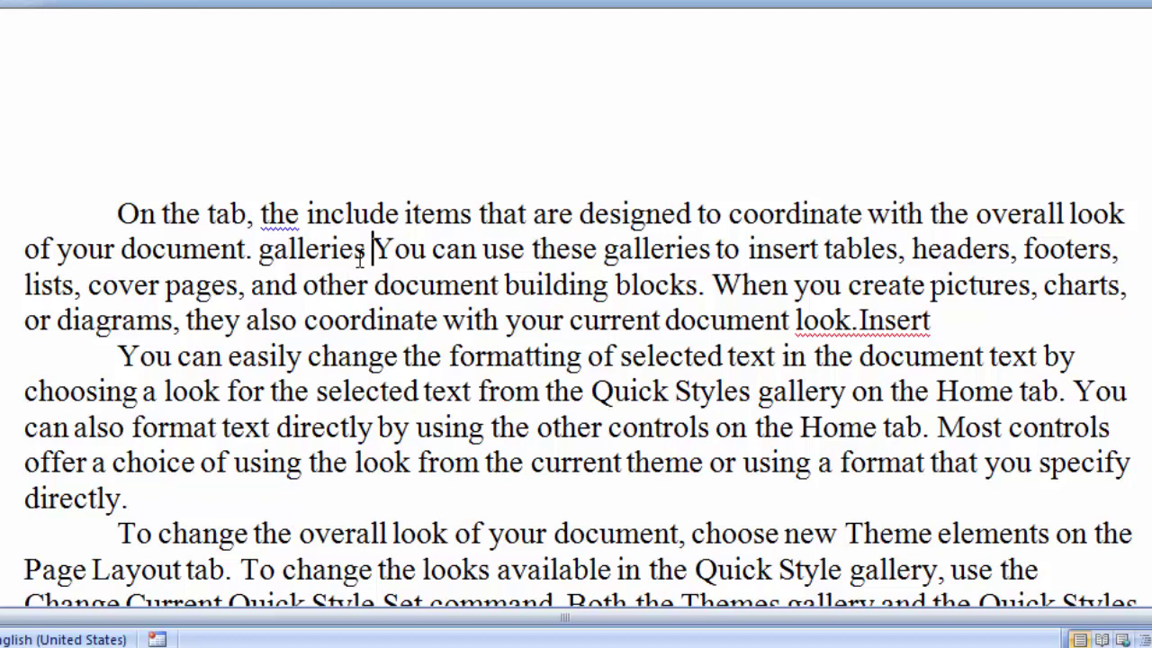
Step: Copy 'galleries' to the start of the first and second paragraphs
{"action": "double_click", "coordinate": [325, 251]}
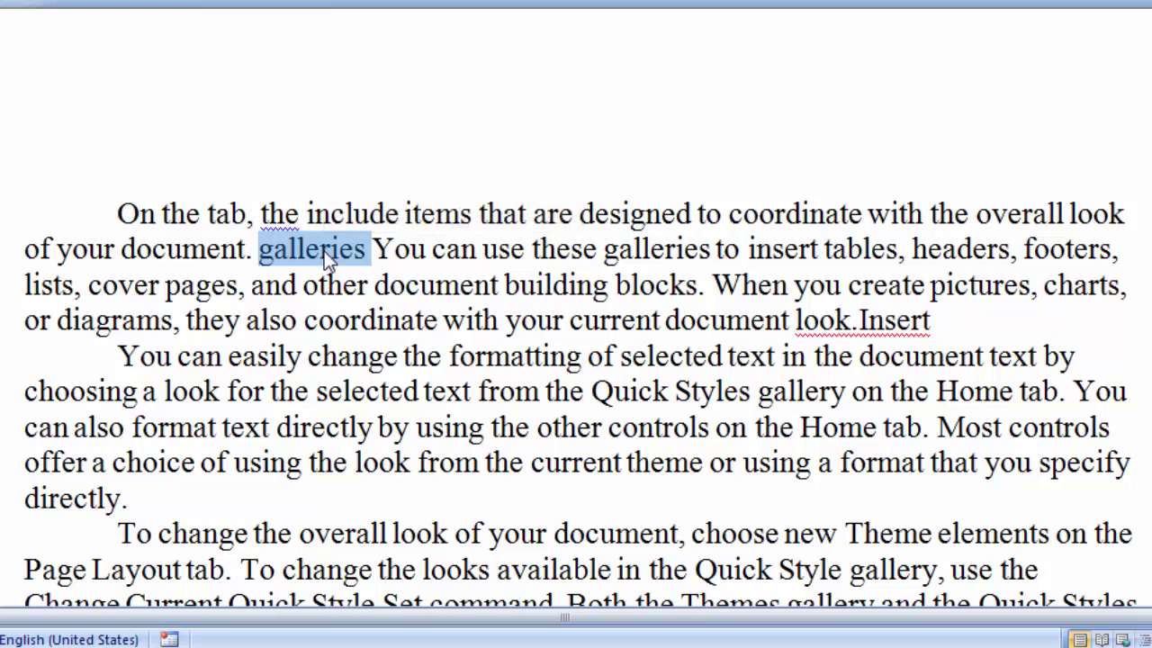
{"action": "left_click_drag", "start_coordinate": [324, 251], "coordinate": [93, 218]}
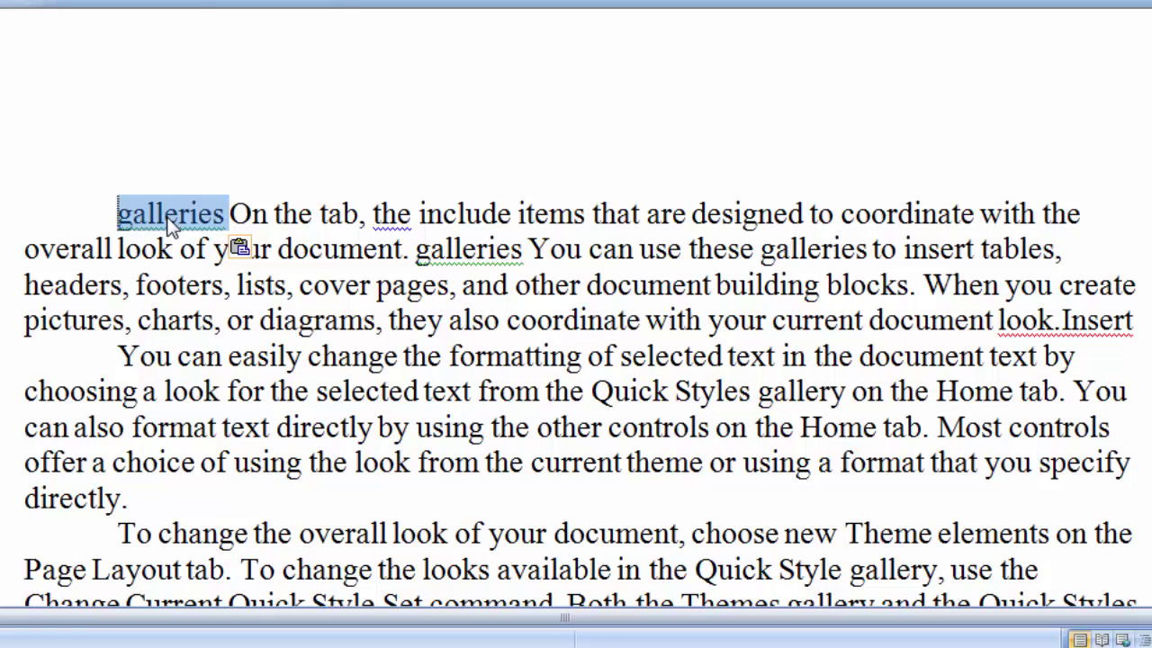
{"action": "left_click_drag", "start_coordinate": [171, 223], "coordinate": [126, 360]}
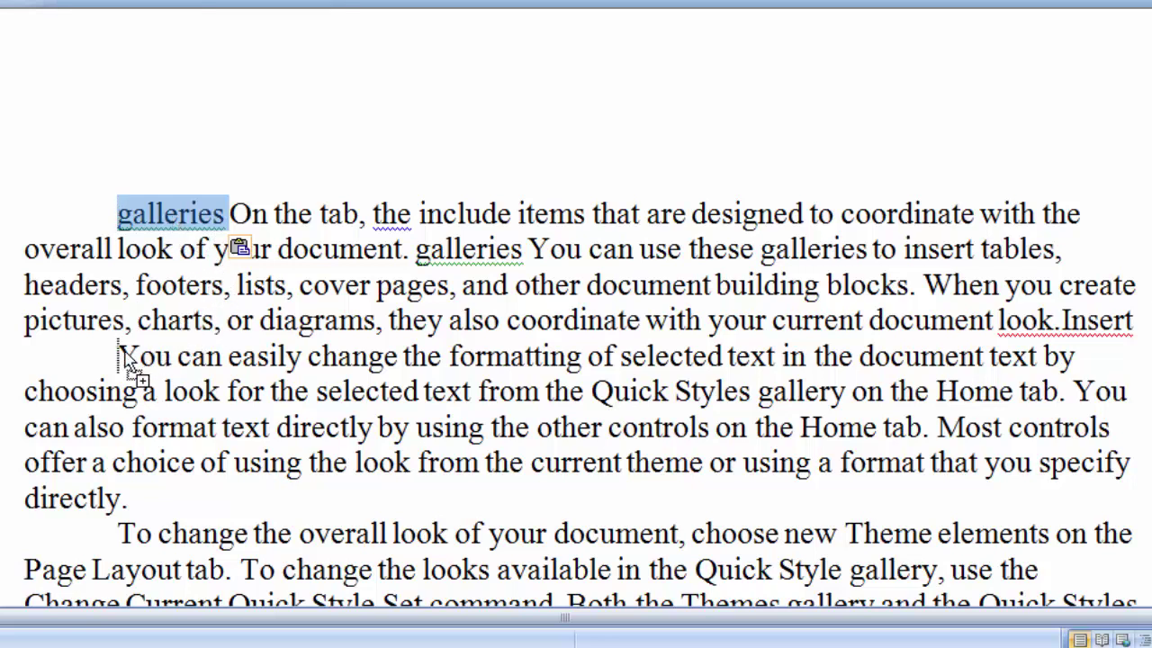
{"action": "left_click_drag", "start_coordinate": [126, 360], "coordinate": [126, 359]}
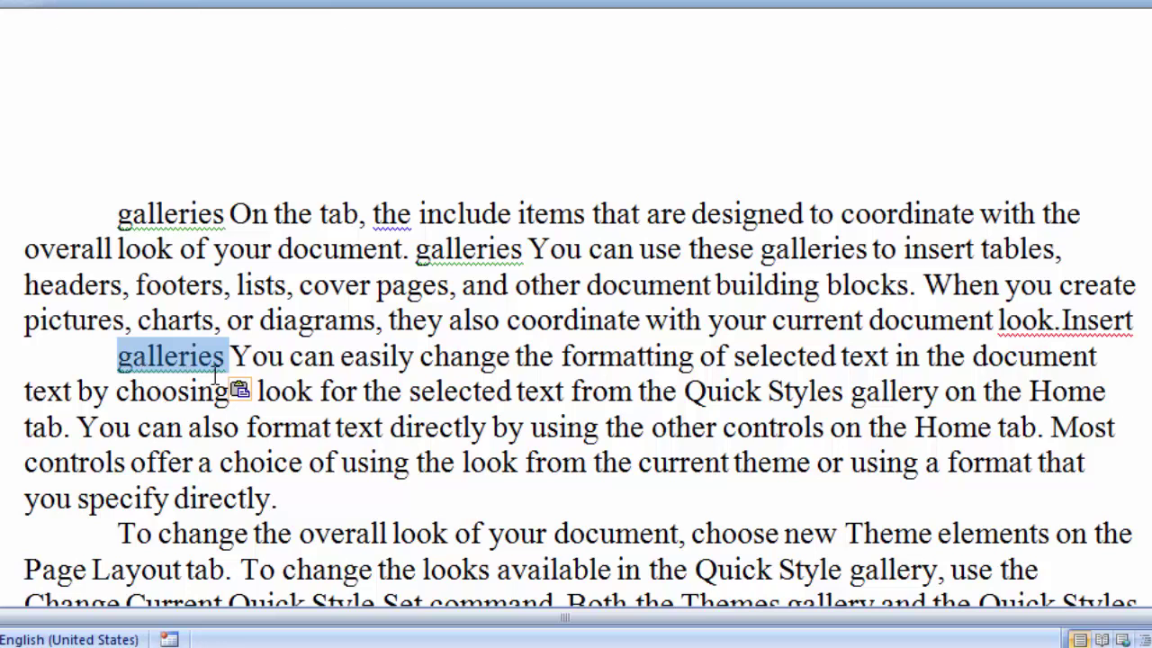
{"action": "left_click", "coordinate": [285, 360]}
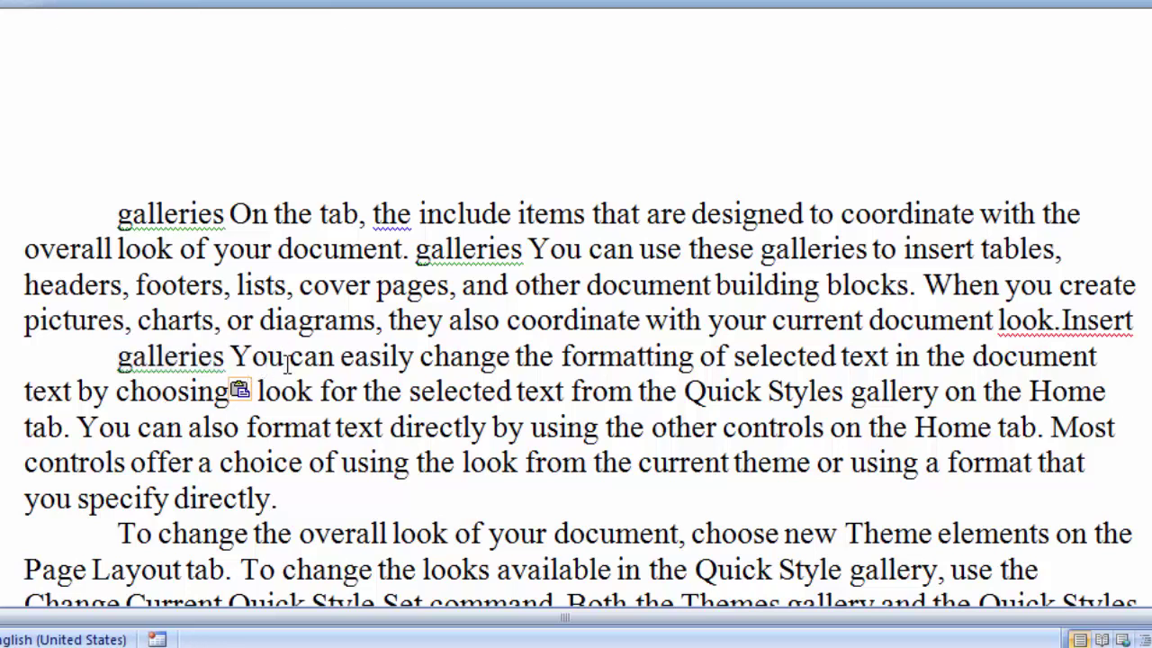
{"action": "left_click", "coordinate": [376, 324]}
{"action": "left_click", "coordinate": [118, 216]}
{"action": "mouse_move", "coordinate": [117, 216]}
{"action": "left_mouse_down"}
{"action": "mouse_move", "coordinate": [277, 282]}
{"action": "mouse_move", "coordinate": [358, 293]}
{"action": "left_mouse_up"}
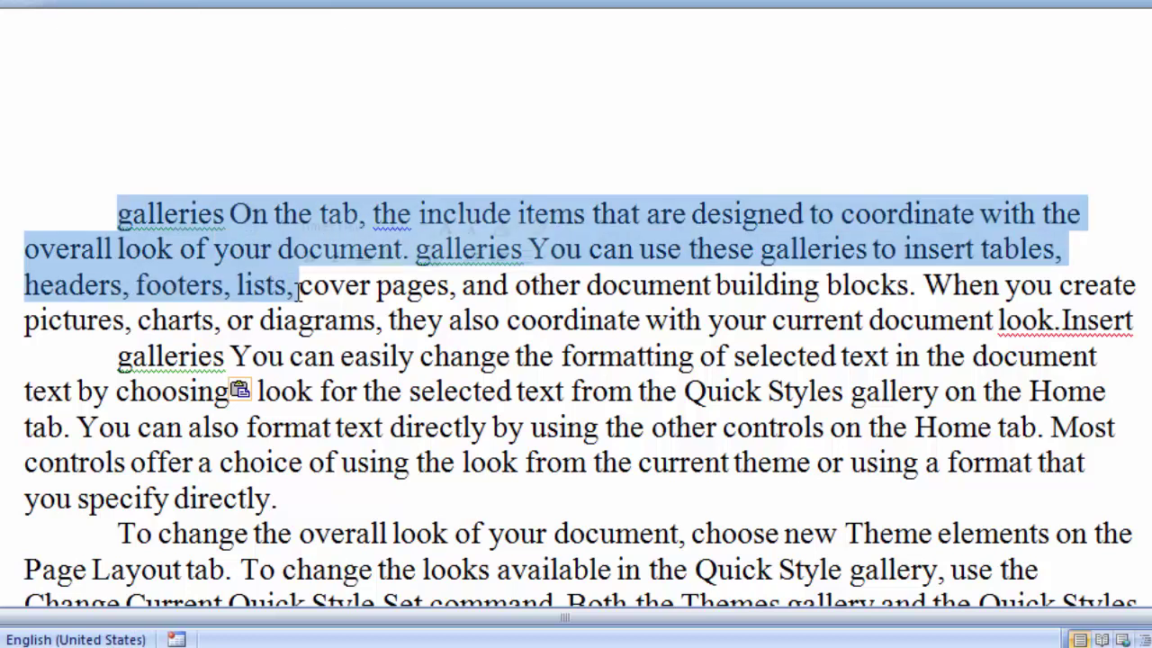
{"action": "left_click", "coordinate": [358, 293]}
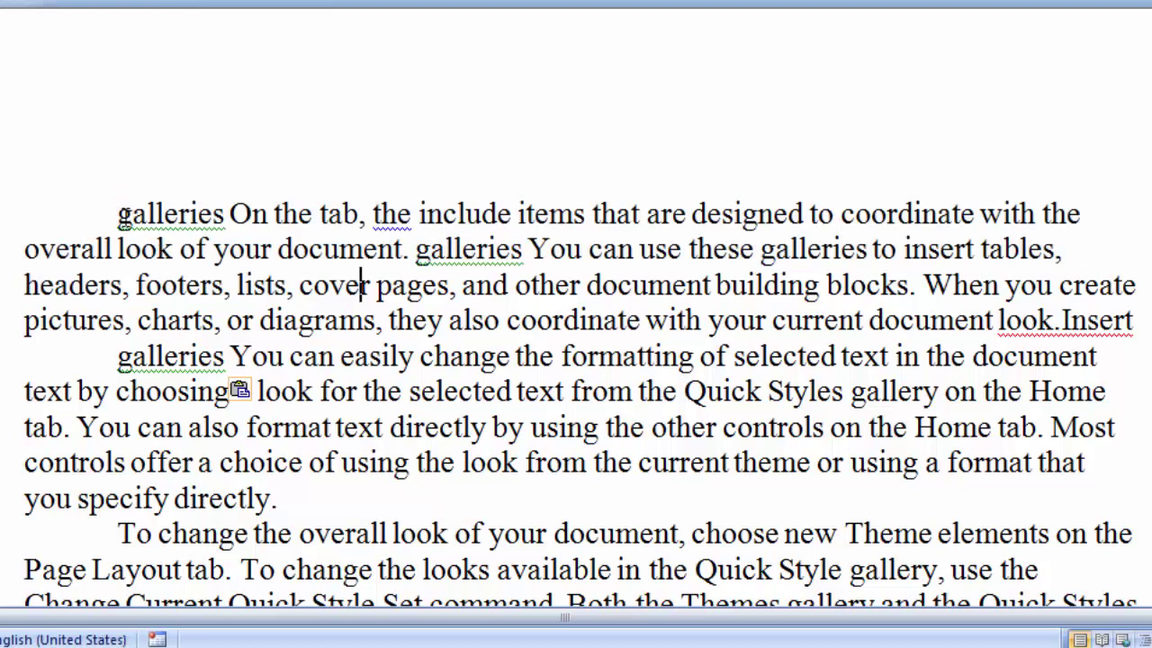
{"action": "left_click", "coordinate": [117, 213]}
{"action": "left_click", "coordinate": [293, 286], "text": "shift"}
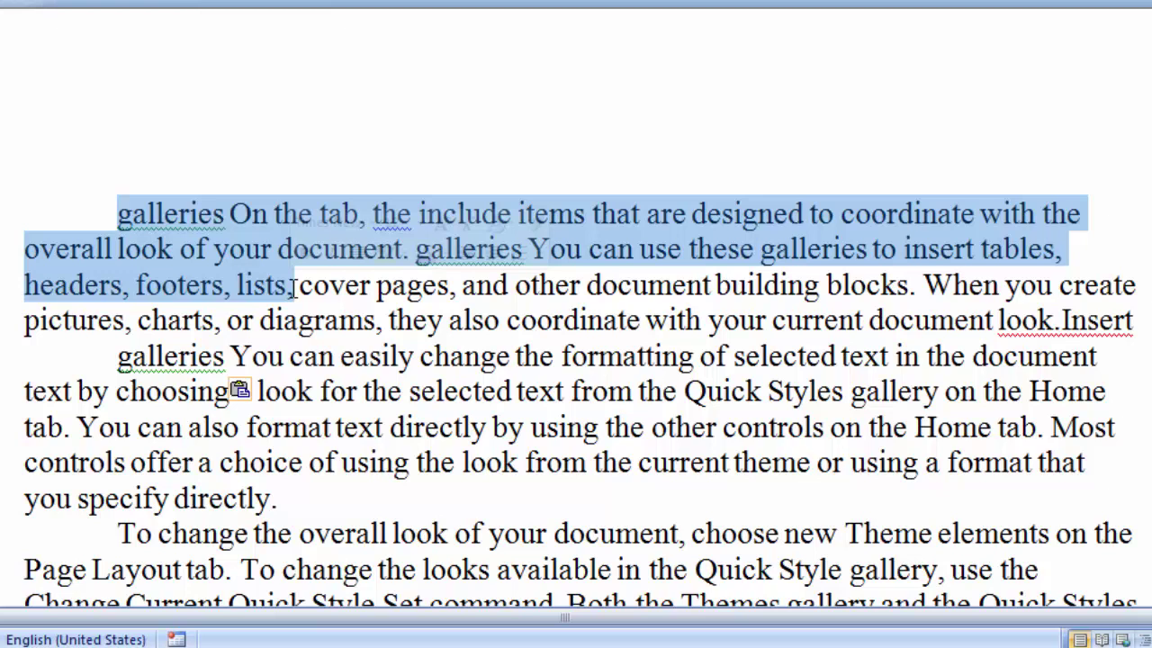
{"action": "left_click", "coordinate": [360, 396], "text": "shift"}
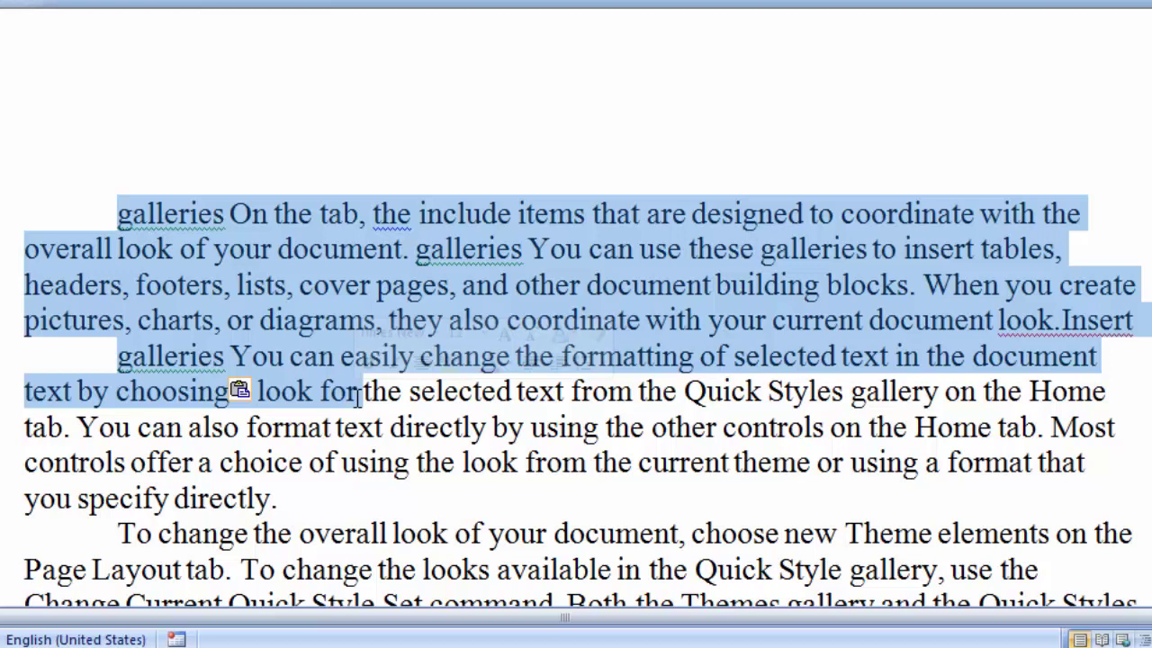
{"action": "left_click", "coordinate": [390, 426]}
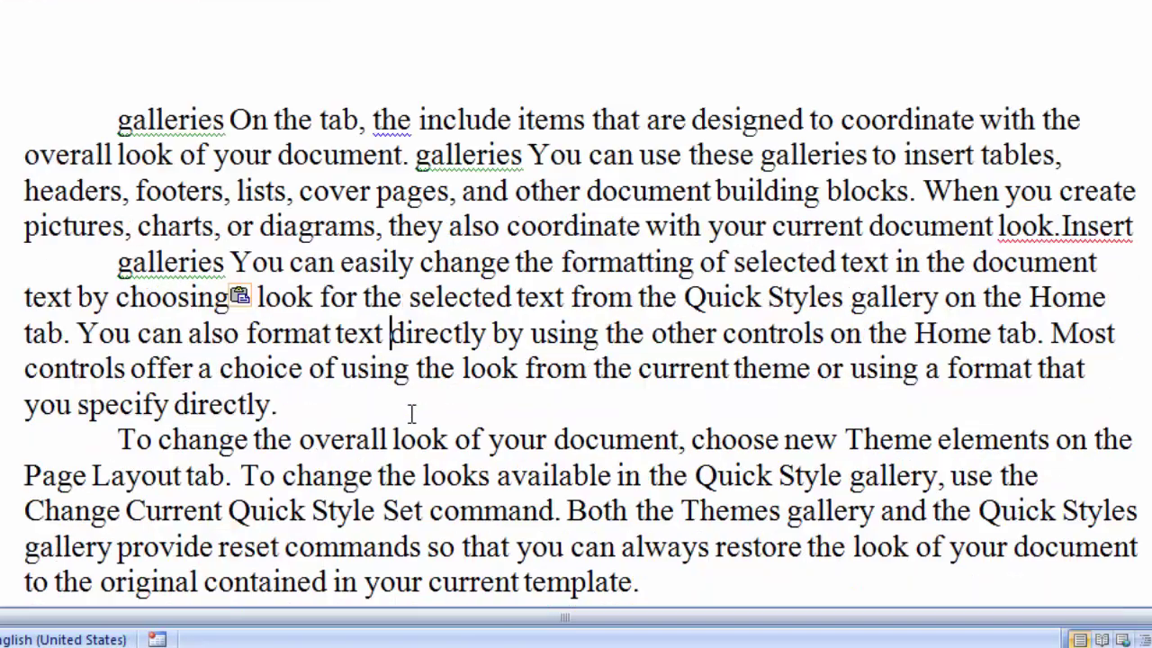
Step: Scroll through the sample text, then middle-click autoscroll down to the closing paragraph
{"action": "scroll", "coordinate": [400, 412], "scroll_direction": "down", "scroll_amount": 3}
{"action": "scroll", "coordinate": [409, 413], "scroll_direction": "down", "scroll_amount": 2}
{"action": "scroll", "coordinate": [411, 414], "scroll_direction": "down", "scroll_amount": 1}
{"action": "scroll", "coordinate": [411, 414], "scroll_direction": "up", "scroll_amount": 2}
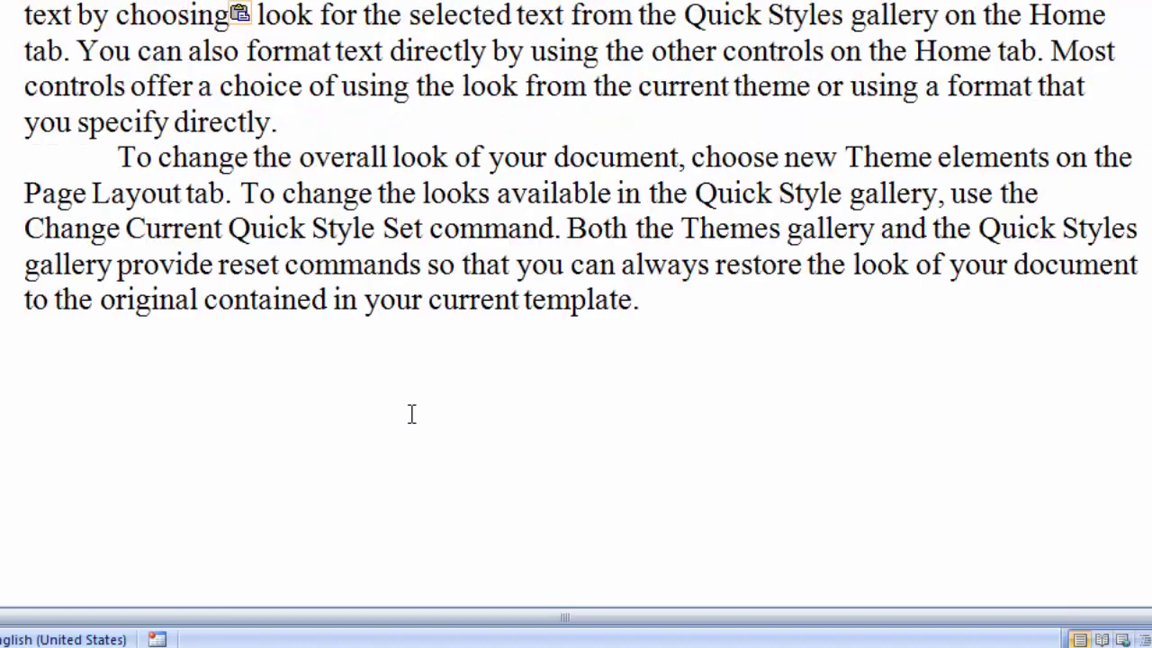
{"action": "scroll", "coordinate": [411, 414], "scroll_direction": "up", "scroll_amount": 4}
{"action": "scroll", "coordinate": [410, 412], "scroll_direction": "down", "scroll_amount": 2}
{"action": "scroll", "coordinate": [412, 412], "scroll_direction": "down", "scroll_amount": 2}
{"action": "scroll", "coordinate": [411, 412], "scroll_direction": "up", "scroll_amount": 2}
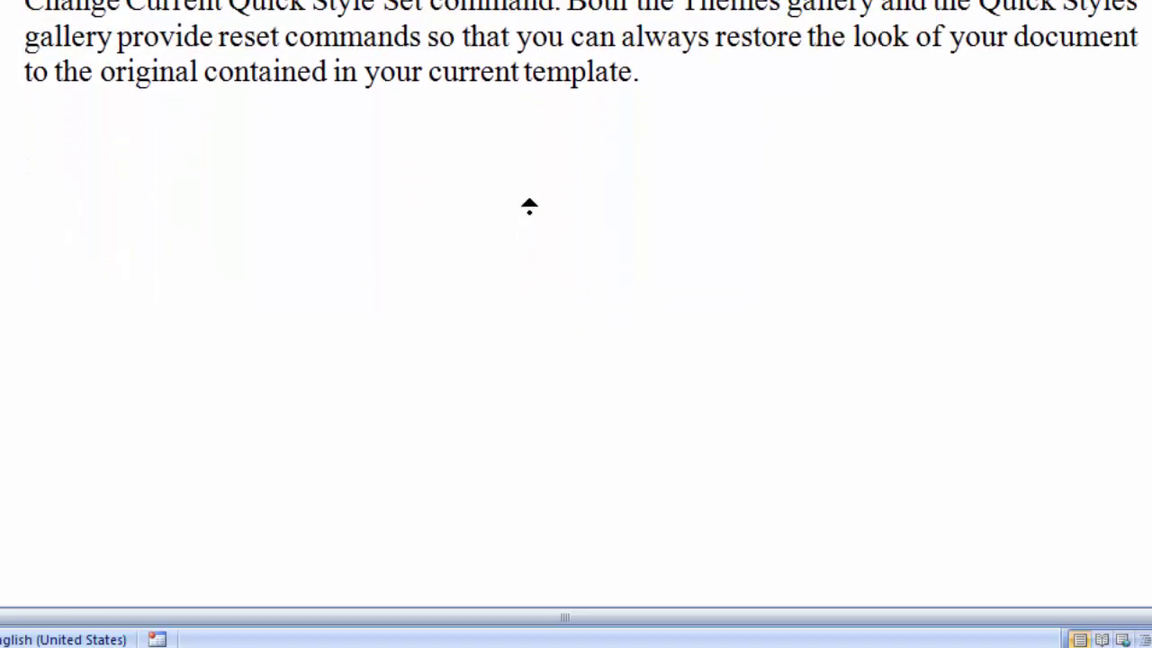
{"action": "scroll", "coordinate": [529, 202], "scroll_direction": "up", "scroll_amount": 2}
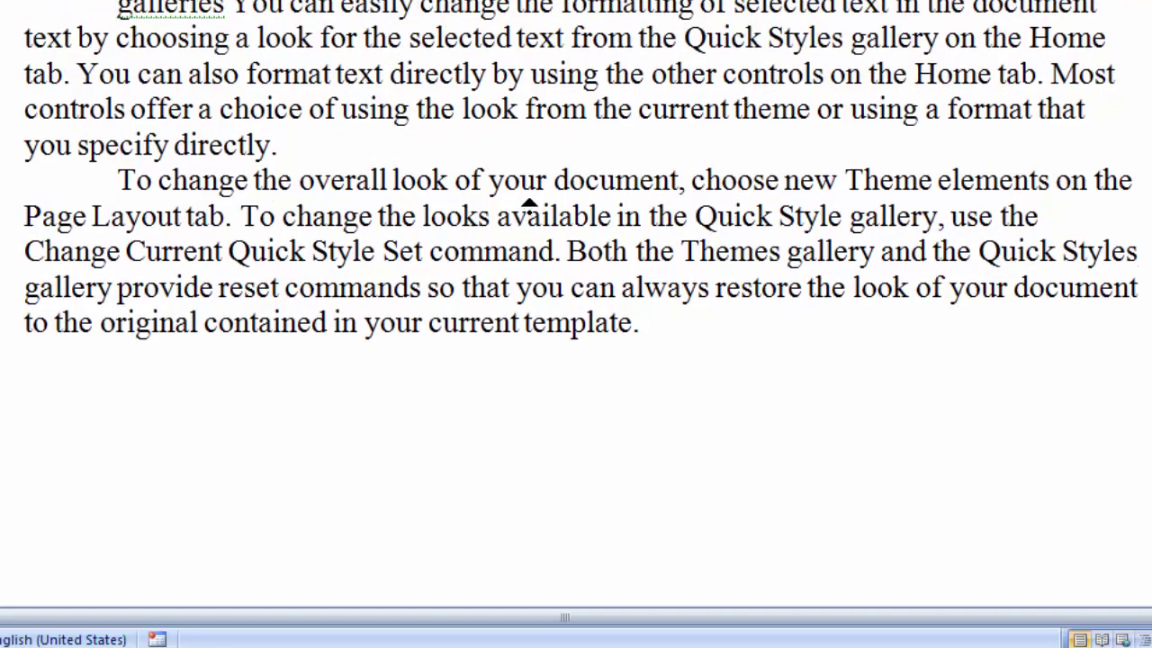
{"action": "scroll", "coordinate": [529, 203], "scroll_direction": "up", "scroll_amount": 2}
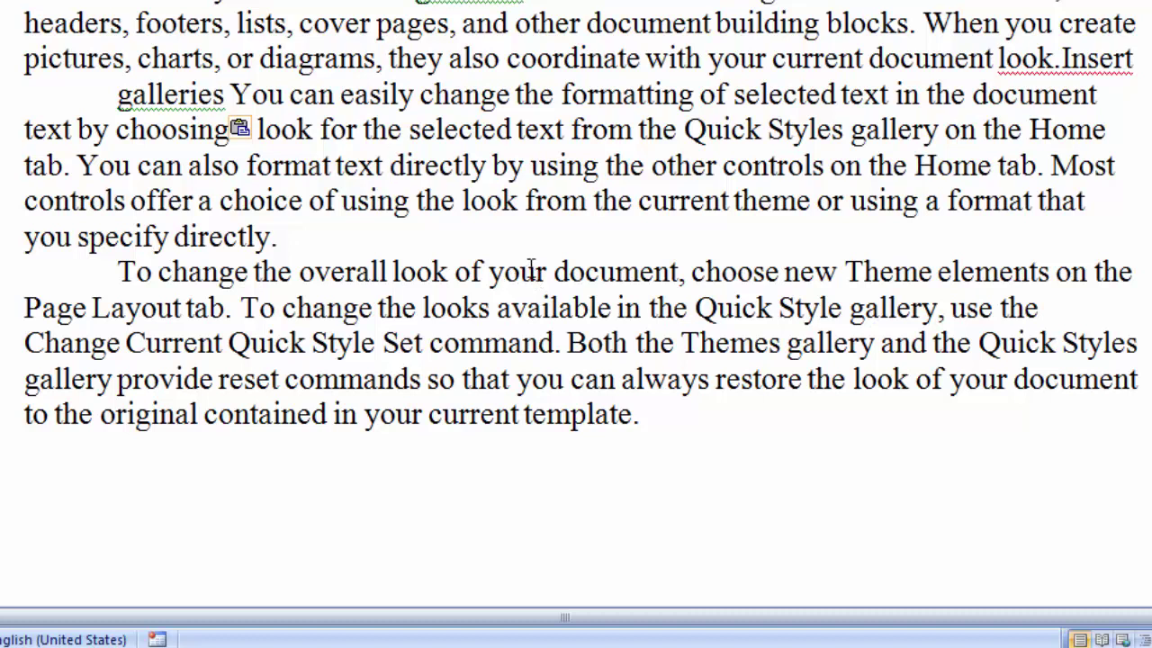
{"action": "middle_click", "coordinate": [529, 270]}
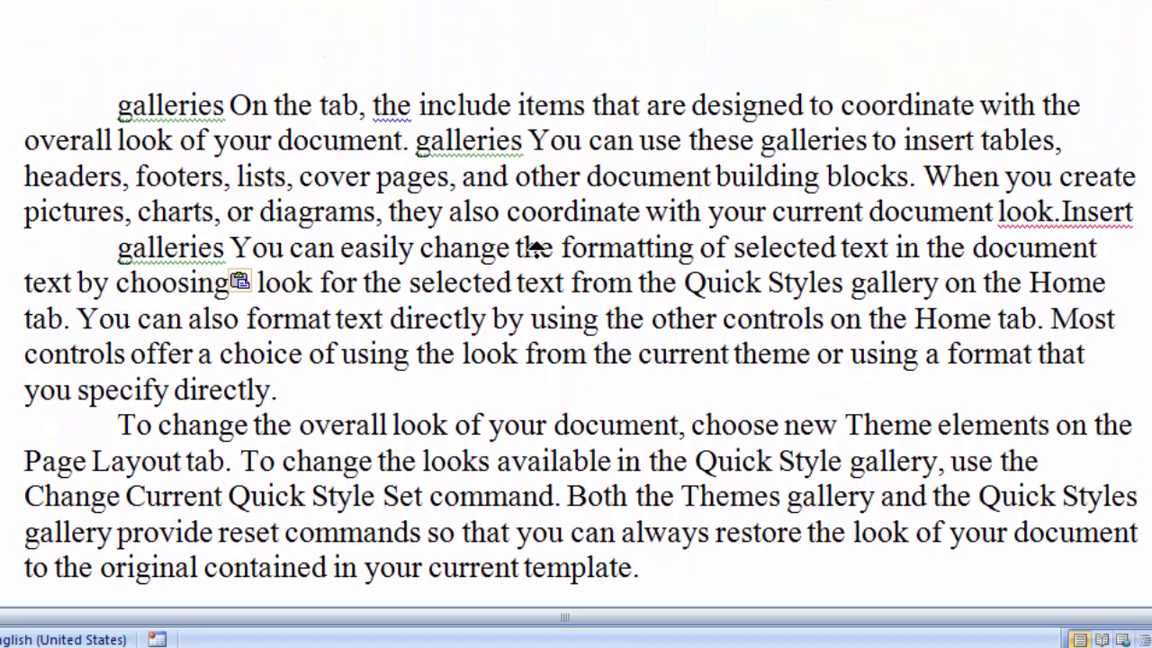
{"action": "left_click", "coordinate": [536, 249]}
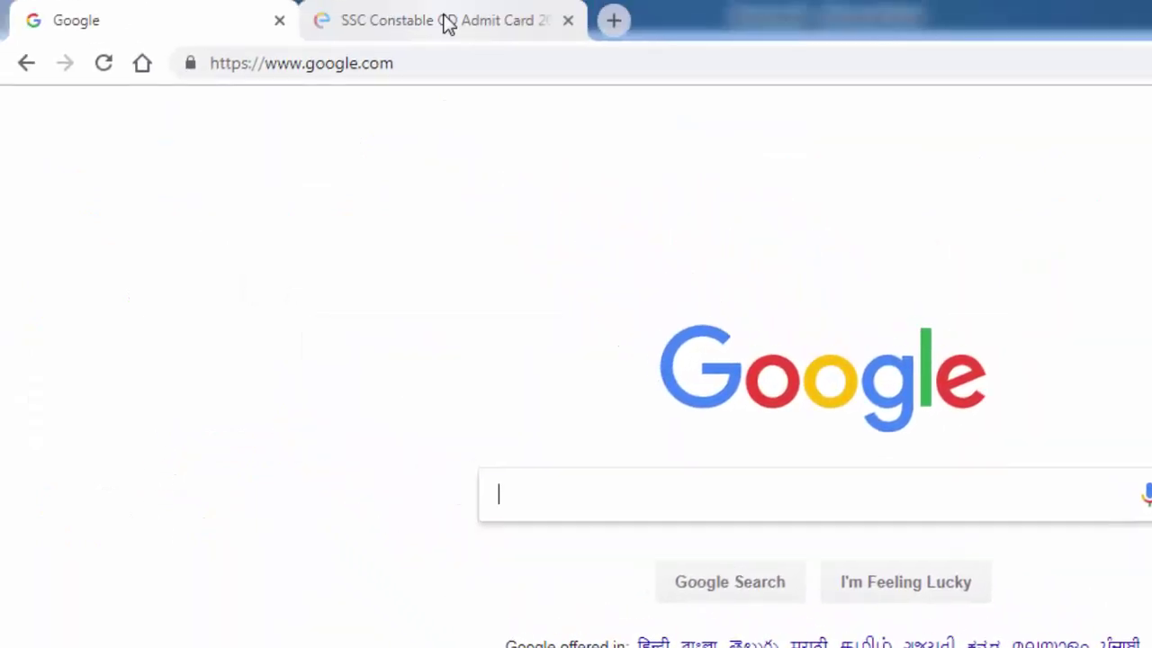
Step: Close the SSC Constable admit card tab with a middle-click, then open and close an empty tab
{"action": "left_click", "coordinate": [445, 22]}
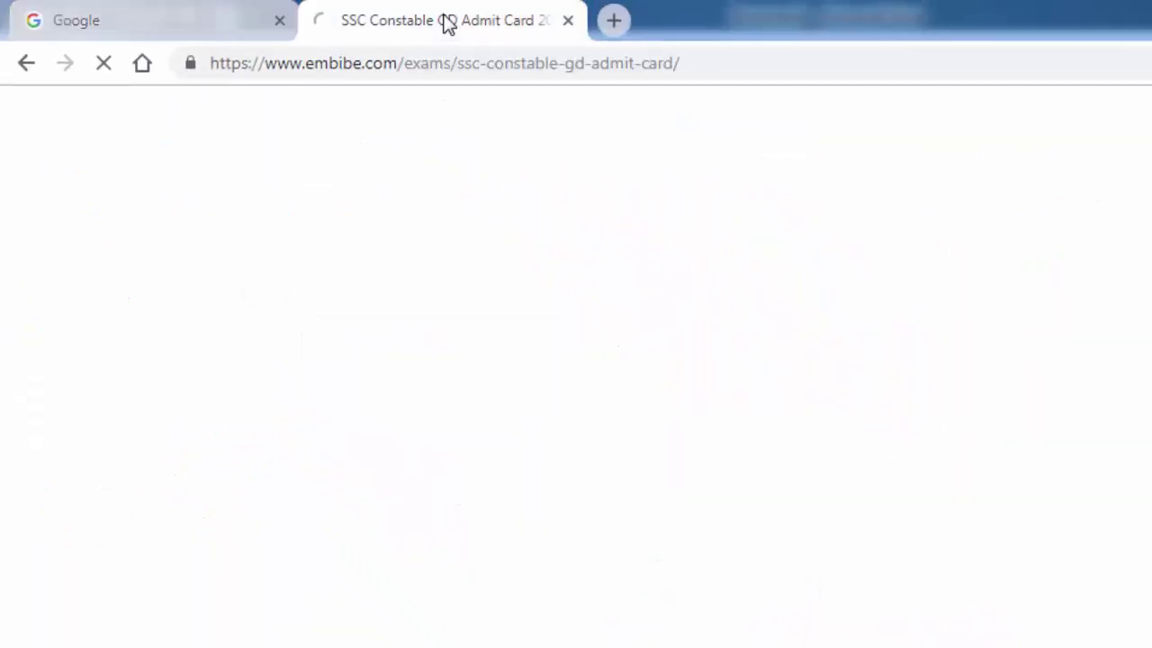
{"action": "left_click", "coordinate": [190, 22]}
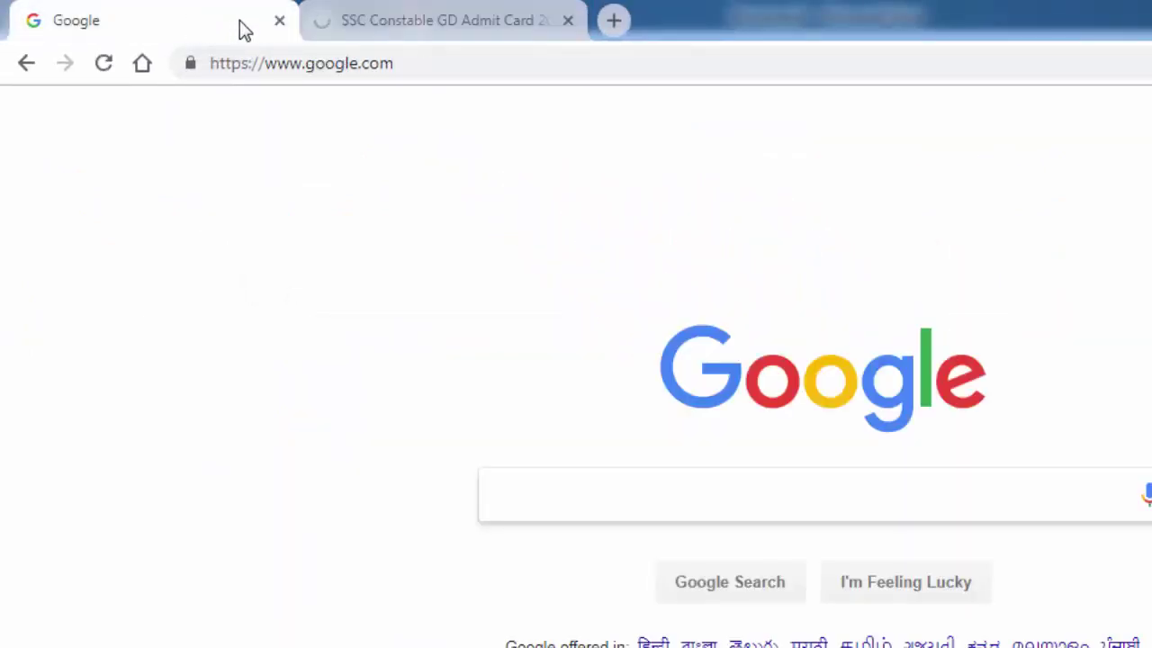
{"action": "left_click", "coordinate": [393, 34]}
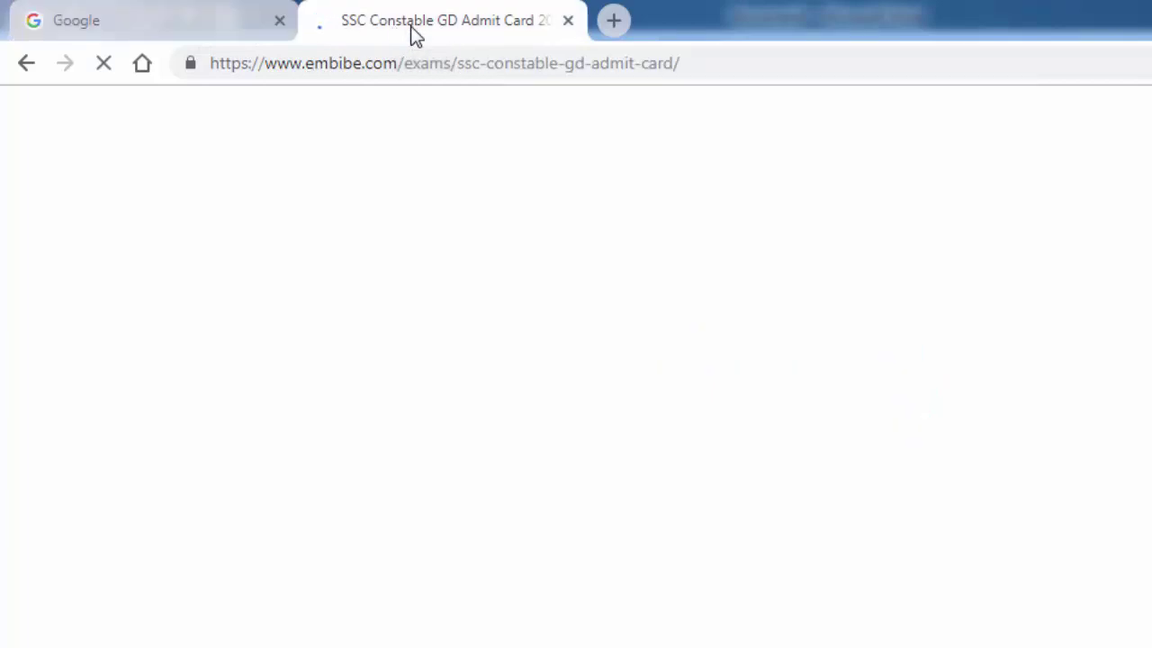
{"action": "middle_click", "coordinate": [411, 28]}
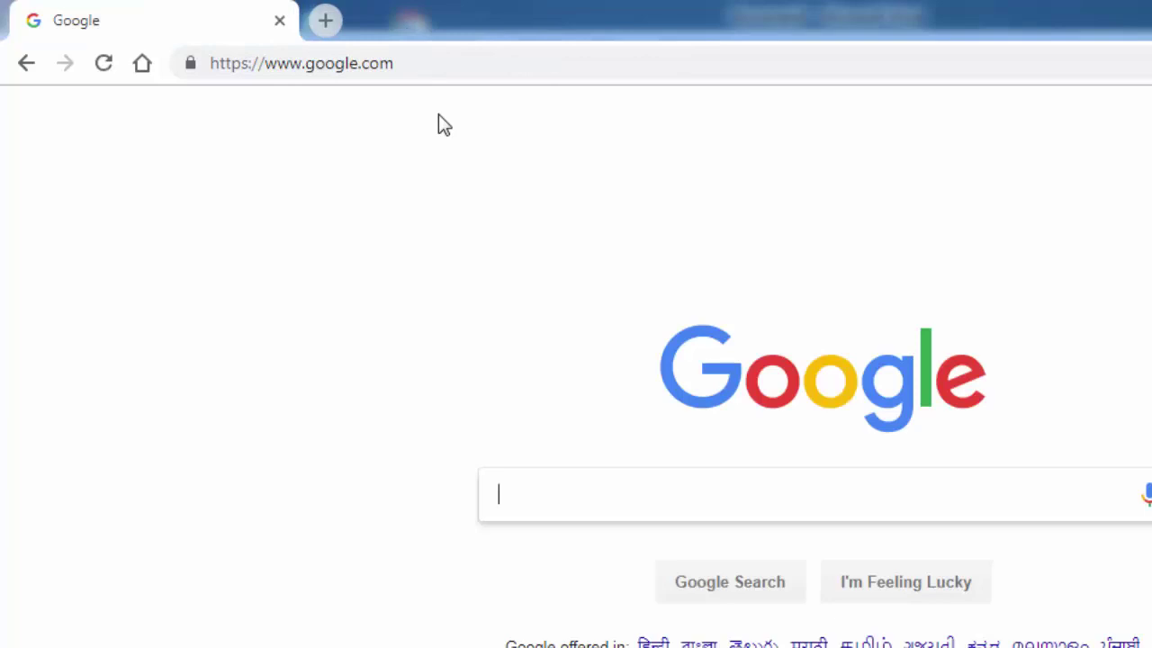
{"action": "left_click", "coordinate": [328, 26]}
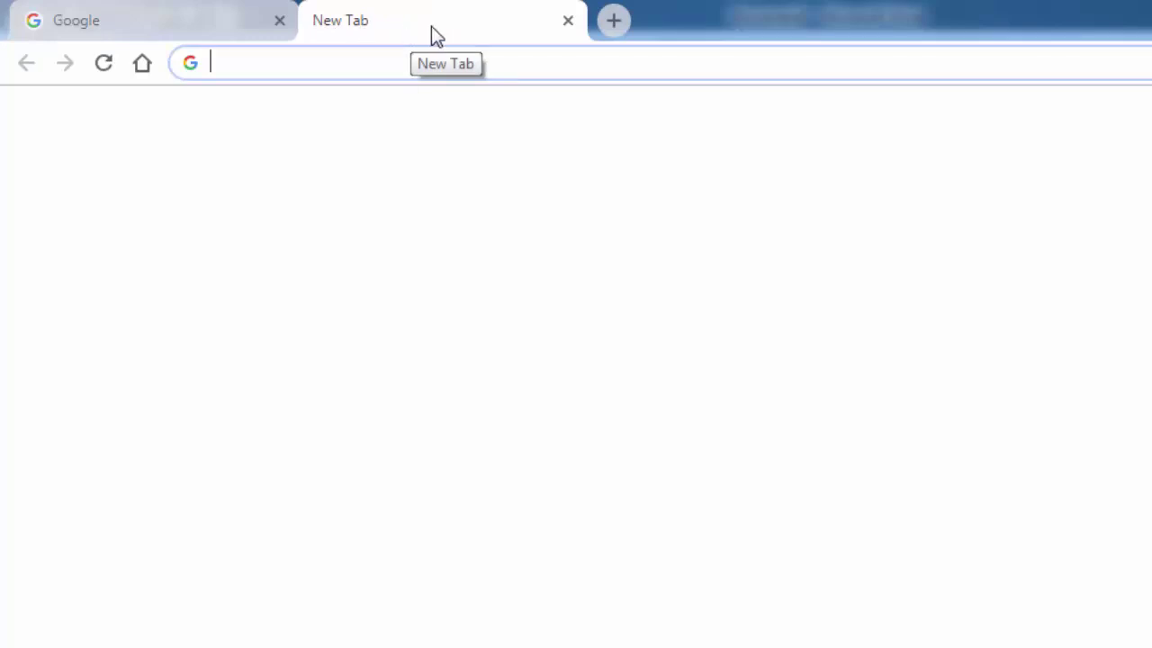
{"action": "key", "text": "ctrl+w"}
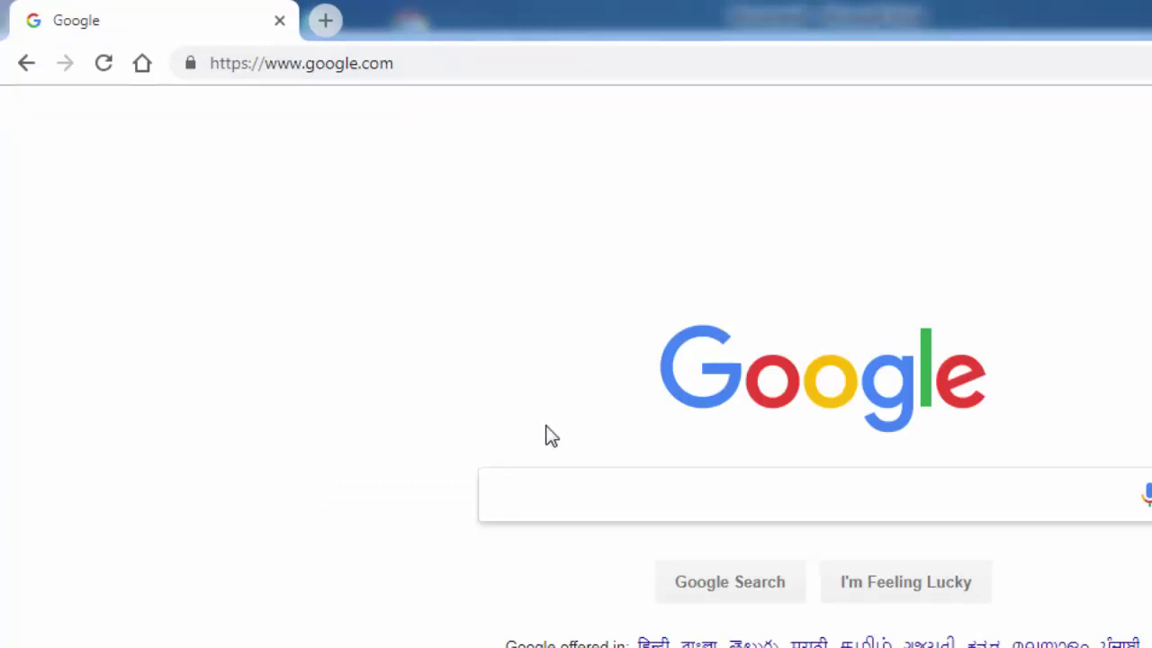
Step: Search Google for 'what is computer' and scroll through the results
{"action": "type", "text": "wha"}
{"action": "type", "text": "t is compute"}
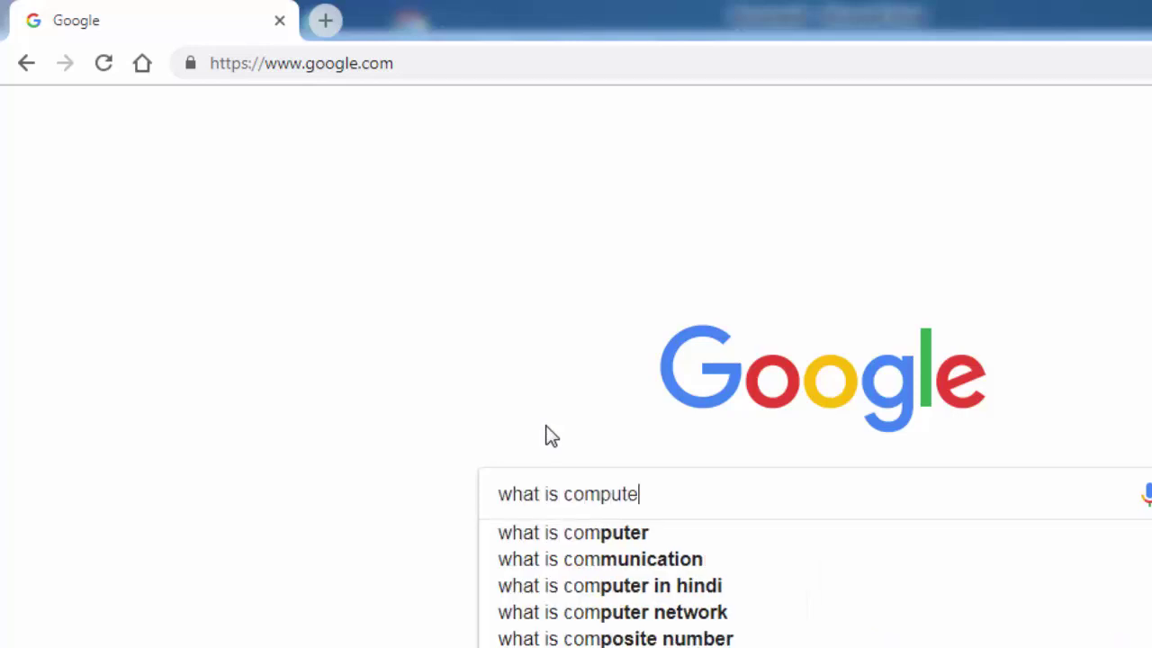
{"action": "type", "text": "r"}
{"action": "key", "text": "Return"}
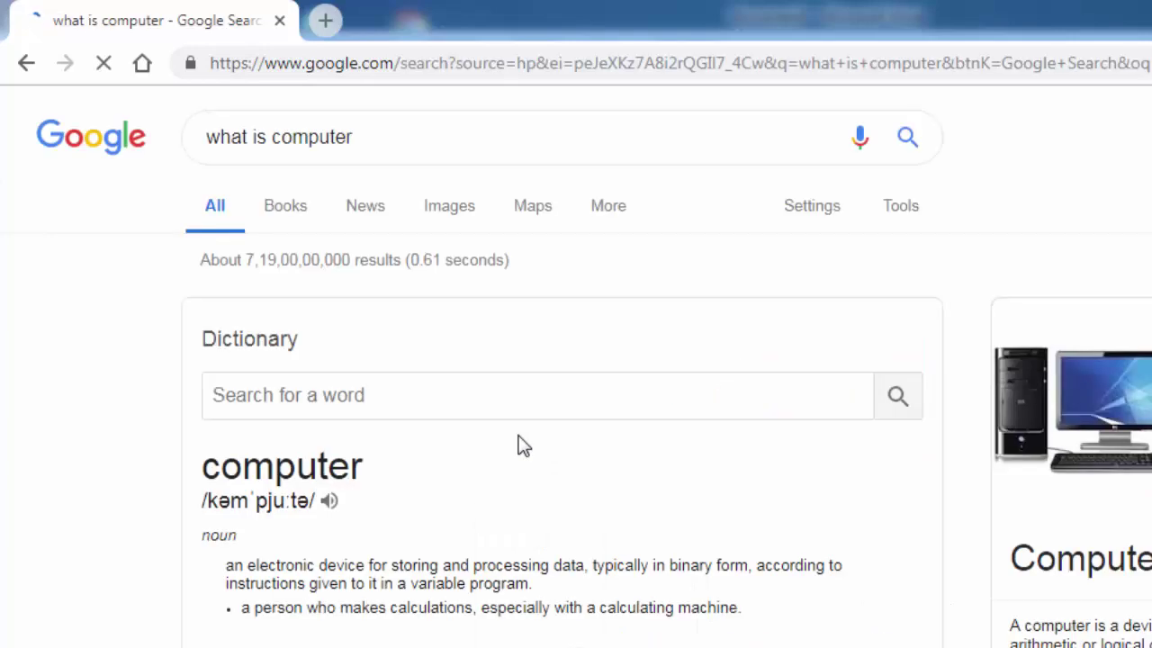
{"action": "scroll", "coordinate": [522, 442], "scroll_direction": "down", "scroll_amount": 1}
{"action": "scroll", "coordinate": [522, 441], "scroll_direction": "down", "scroll_amount": 1}
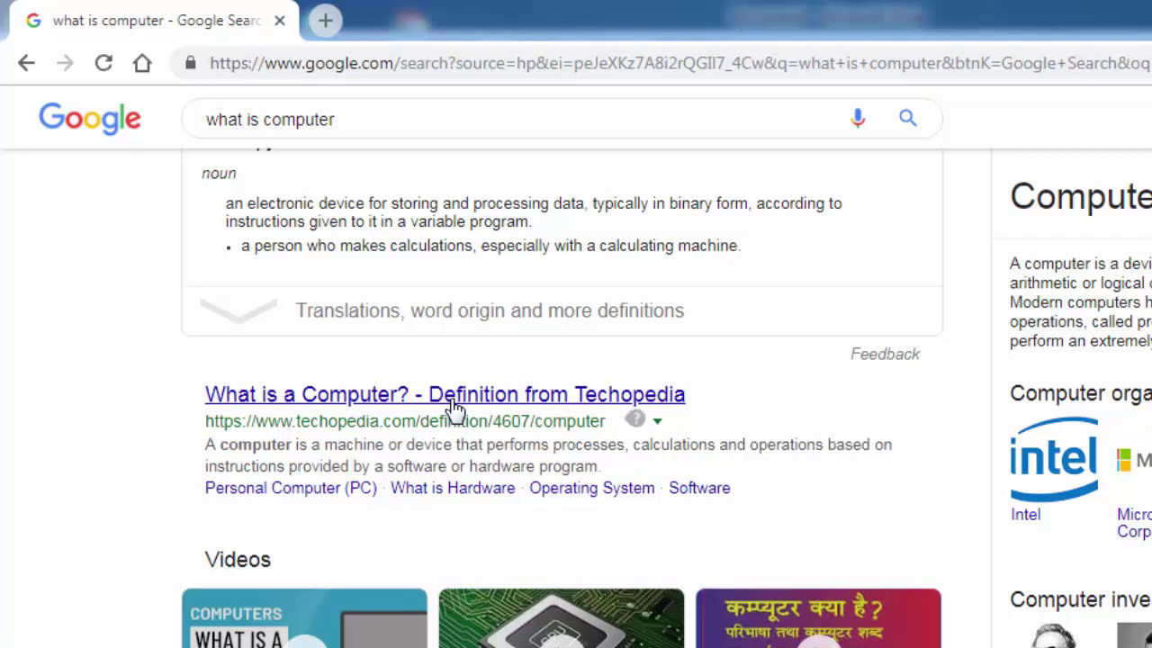
Step: Open the Techopedia result in a background tab, view it and close it, twice
{"action": "middle_click", "coordinate": [455, 407]}
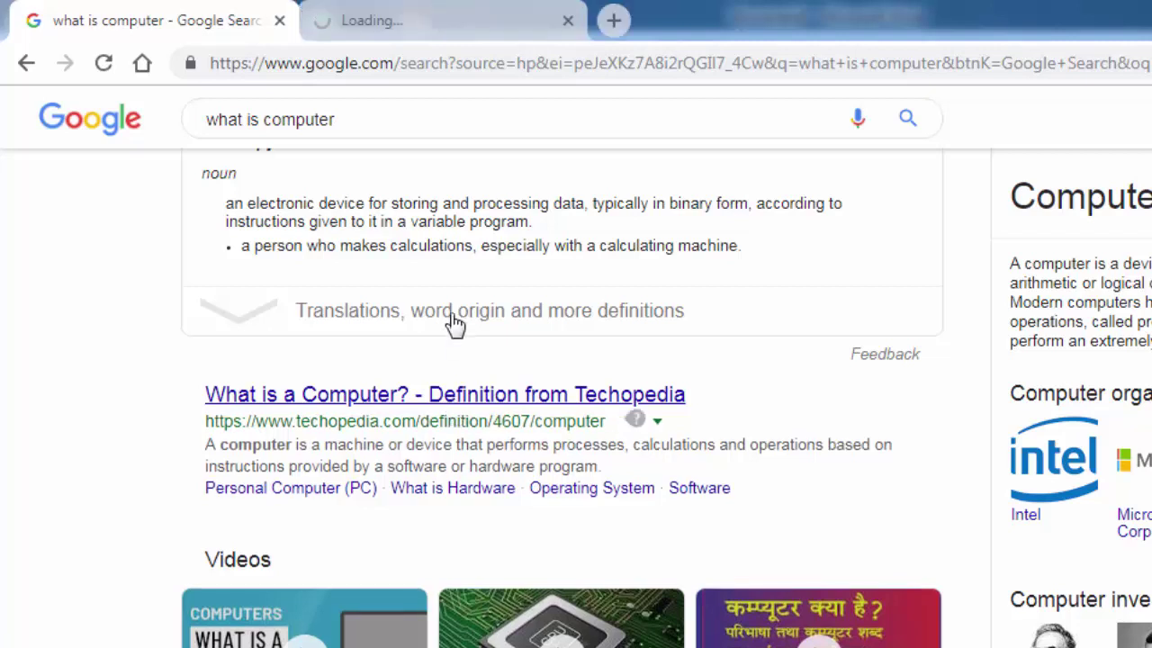
{"action": "left_click", "coordinate": [447, 34]}
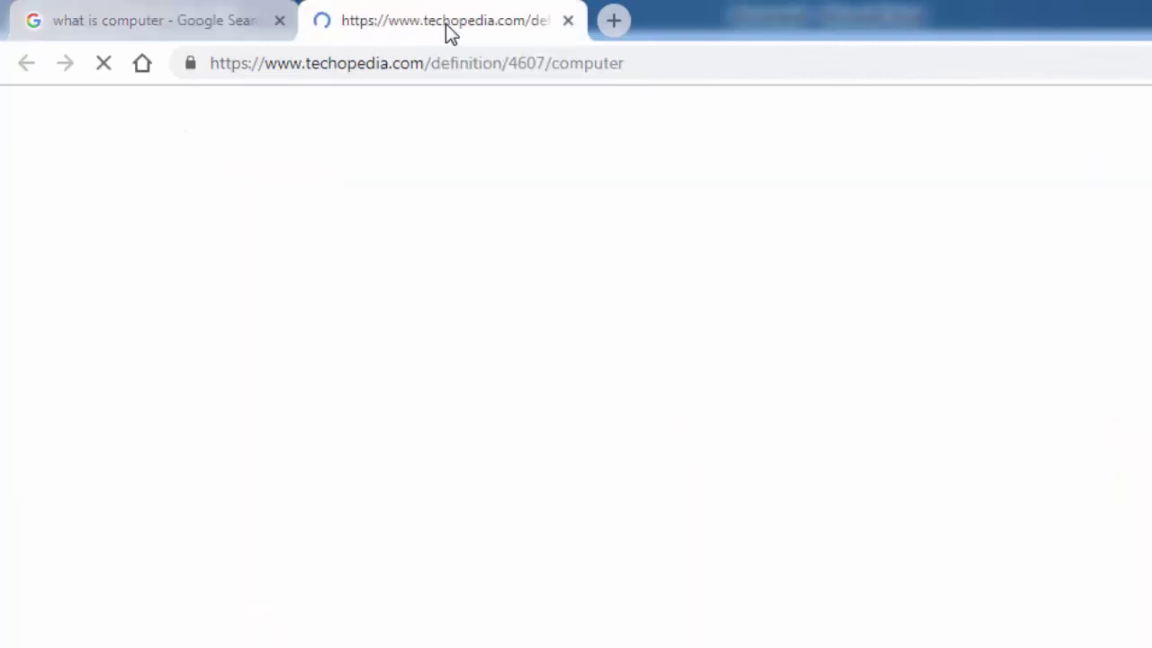
{"action": "left_click", "coordinate": [568, 20]}
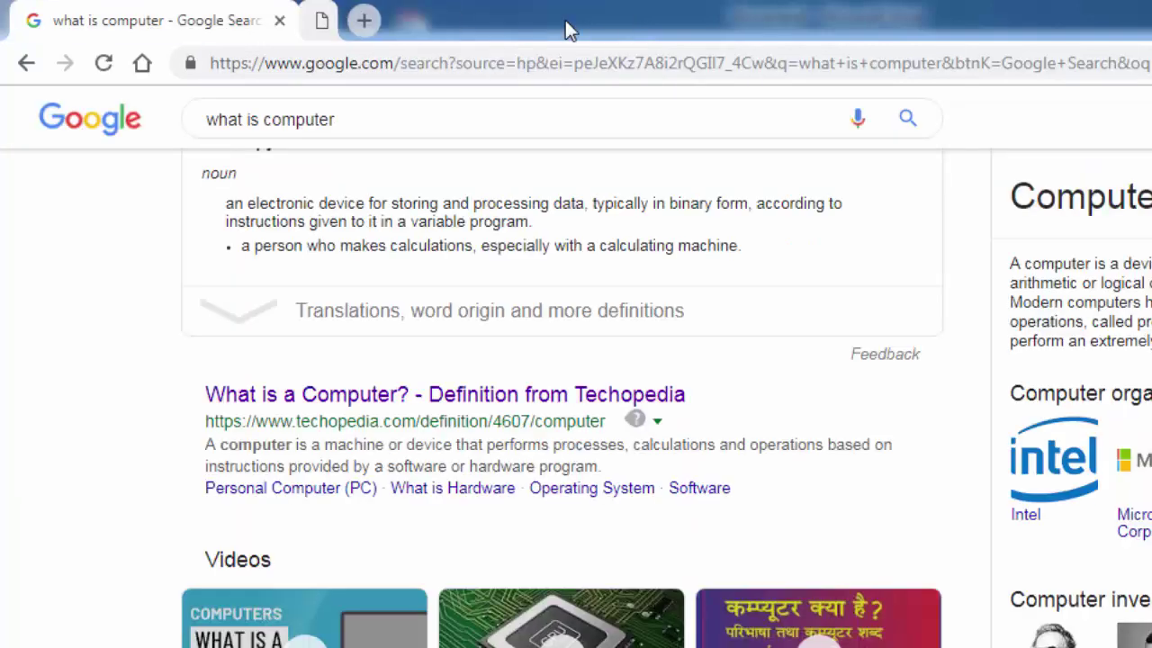
{"action": "middle_click", "coordinate": [340, 403]}
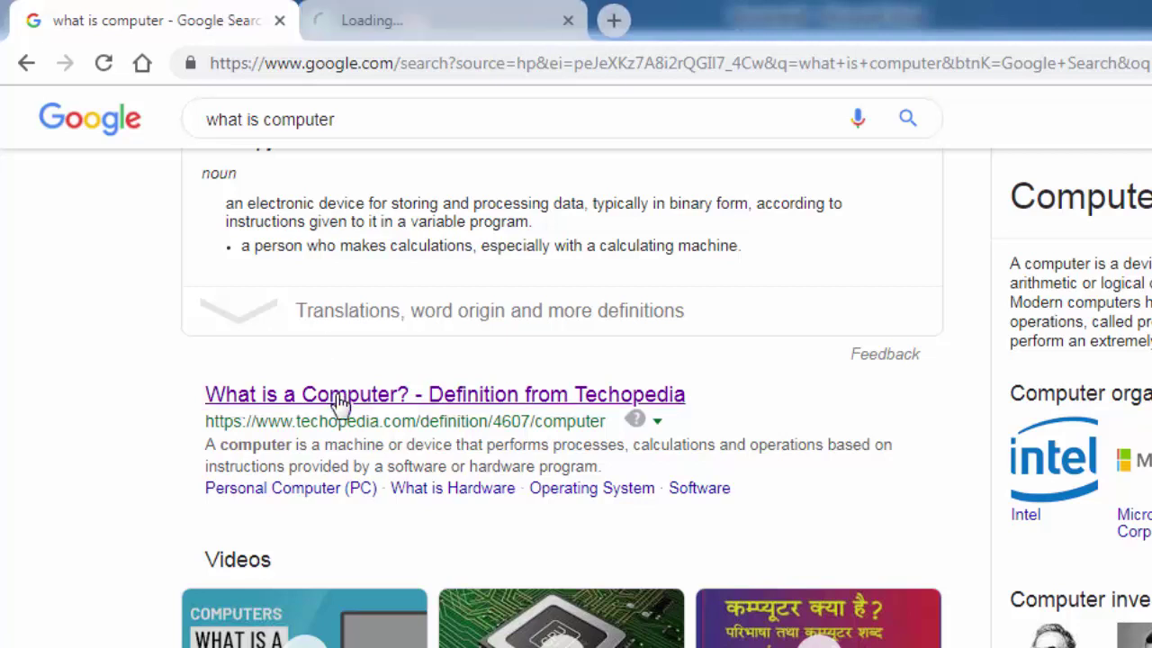
{"action": "left_click", "coordinate": [434, 21]}
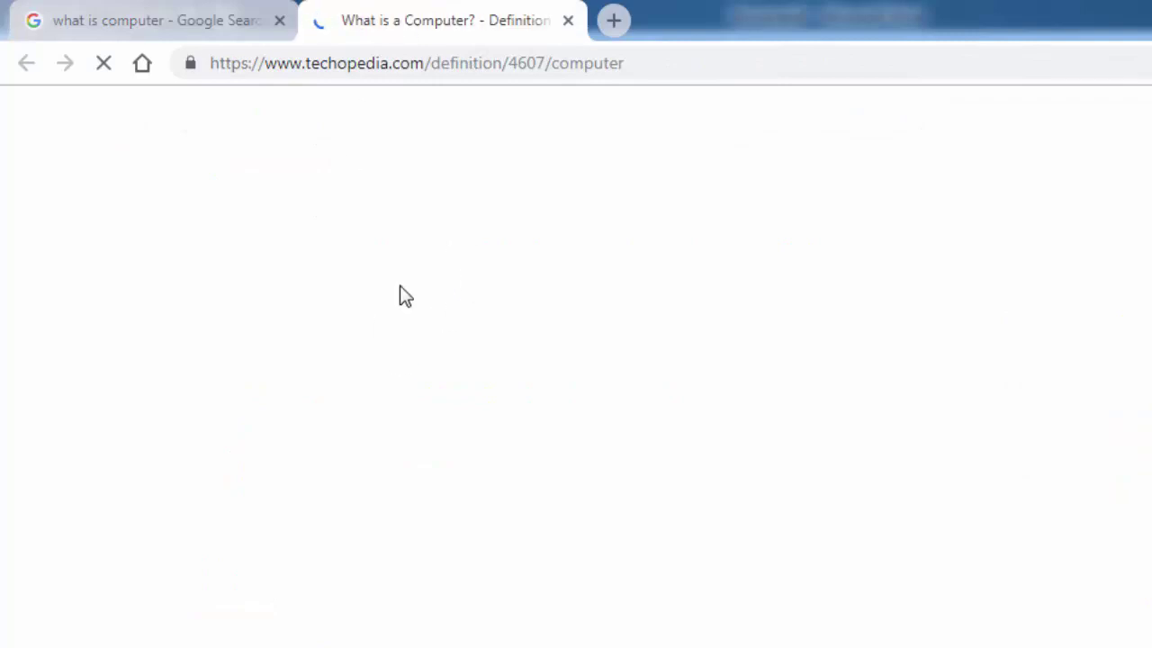
{"action": "left_click", "coordinate": [568, 21]}
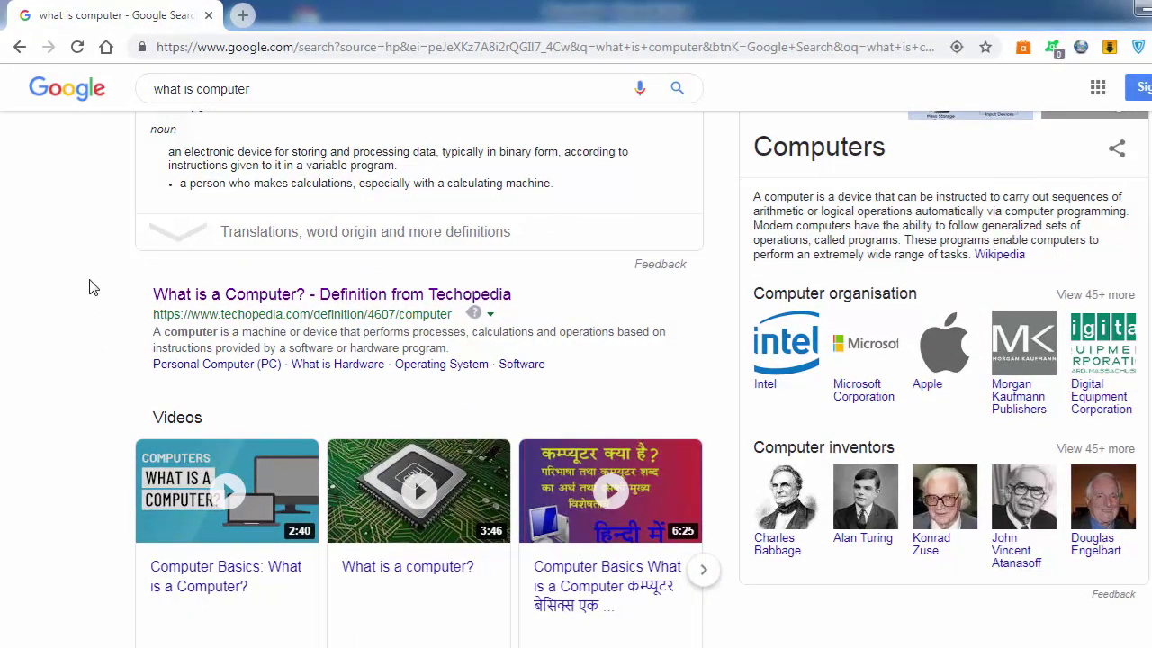
{"action": "key", "text": "ctrl+plus"}
{"action": "key", "text": "ctrl+plus"}
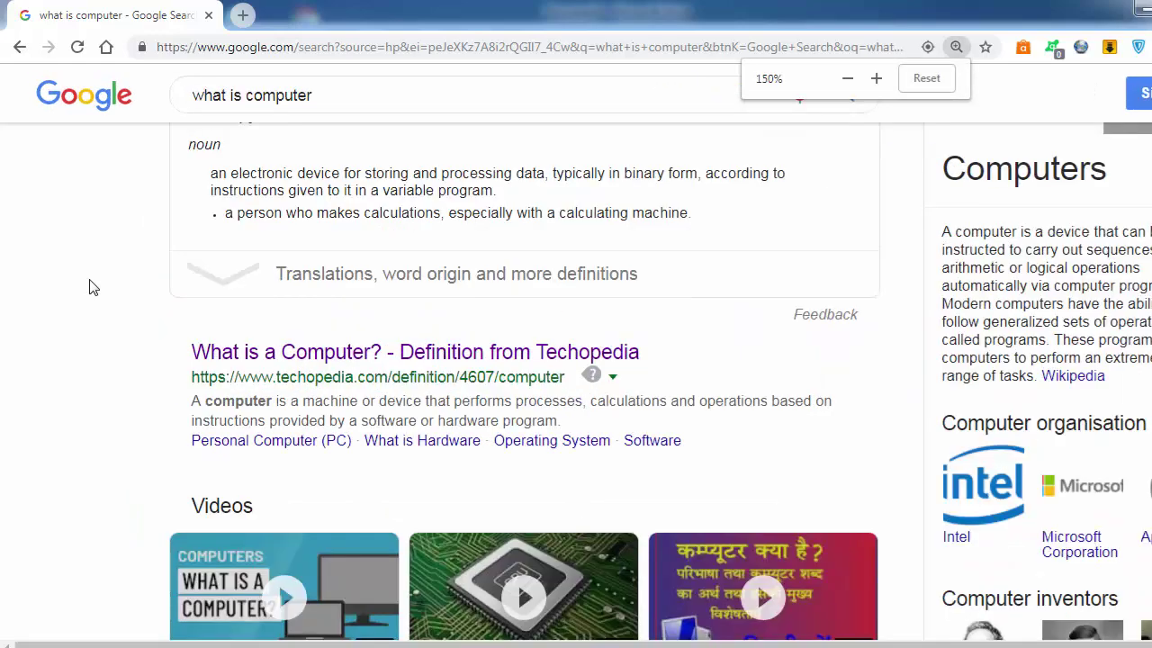
{"action": "key", "text": "ctrl+minus"}
{"action": "key", "text": "ctrl+minus"}
{"action": "key", "text": "ctrl+minus"}
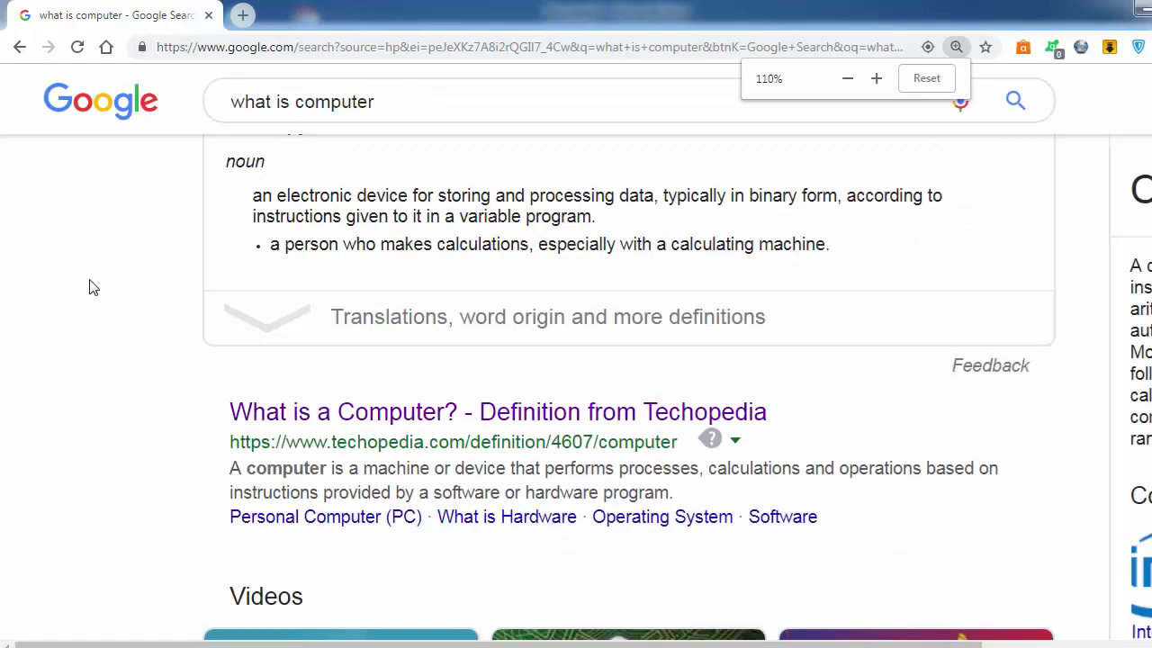
{"action": "key", "text": "ctrl+minus"}
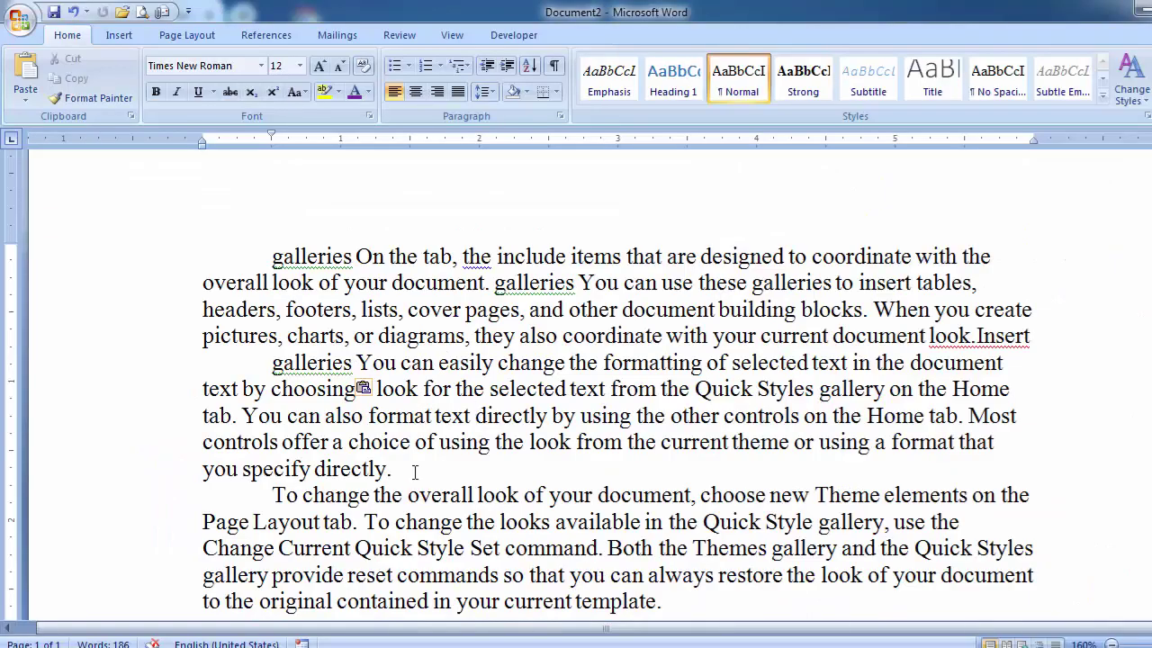
{"action": "scroll", "coordinate": [413, 473], "scroll_direction": "down", "scroll_amount": 1, "text": "ctrl"}
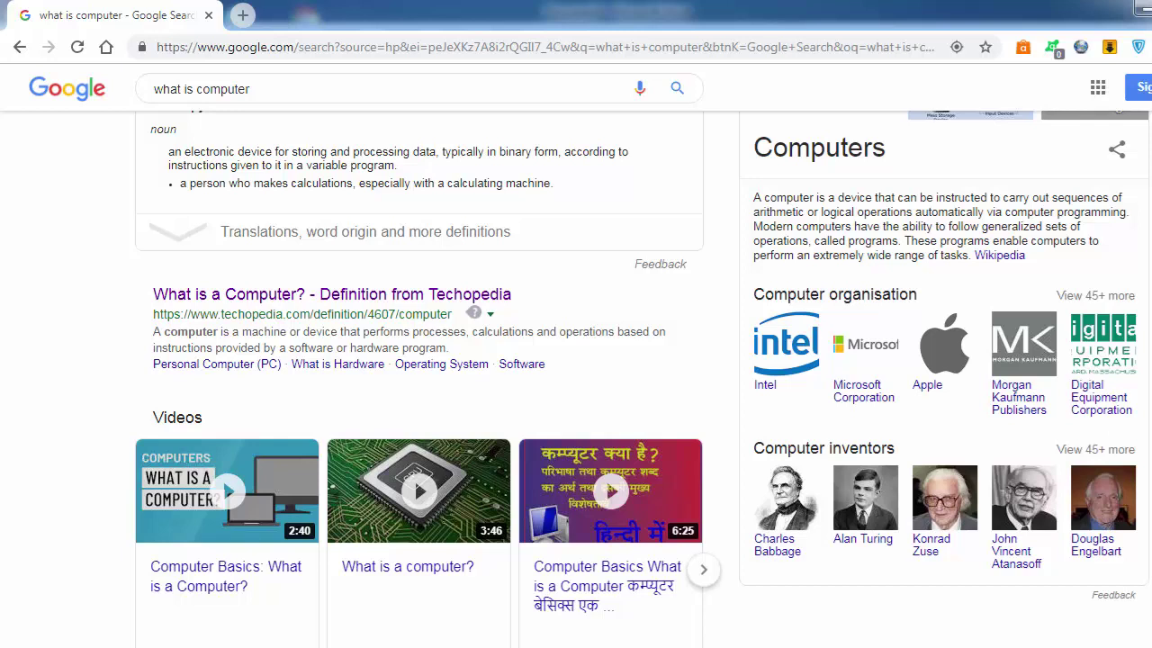
Step: Restore Chrome from full screen, move it over Word, maximize it, then restore it again
{"action": "double_click", "coordinate": [634, 27]}
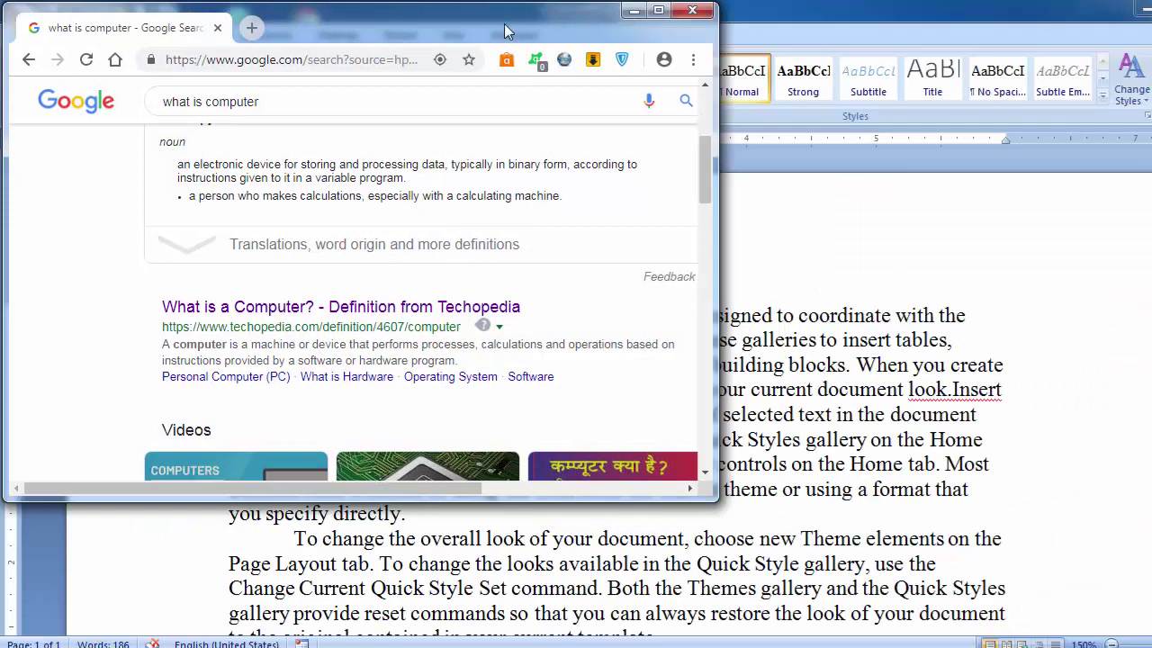
{"action": "mouse_move", "coordinate": [504, 26]}
{"action": "left_mouse_down"}
{"action": "mouse_move", "coordinate": [602, 59]}
{"action": "mouse_move", "coordinate": [695, 68]}
{"action": "left_mouse_up"}
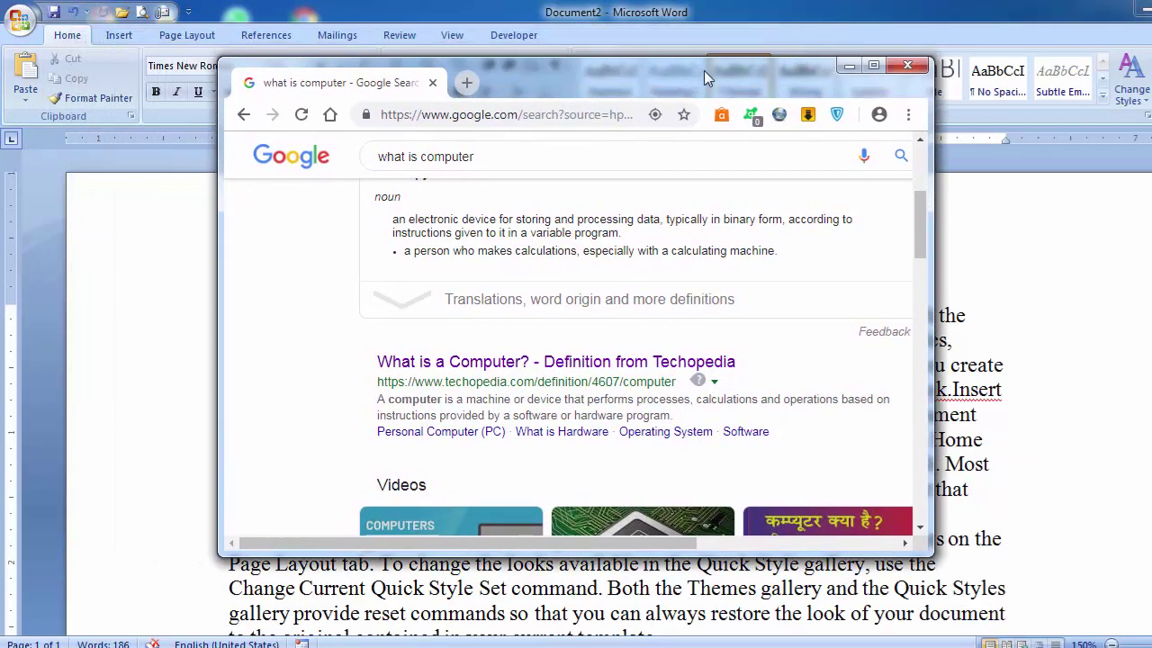
{"action": "double_click", "coordinate": [641, 86]}
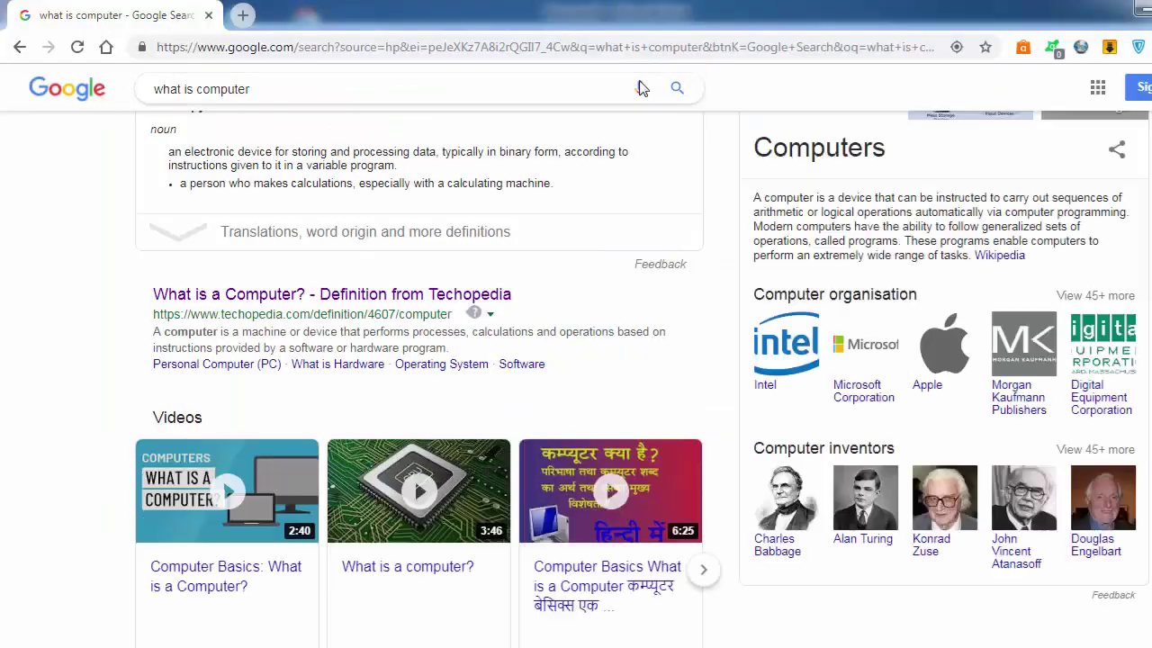
{"action": "double_click", "coordinate": [644, 24]}
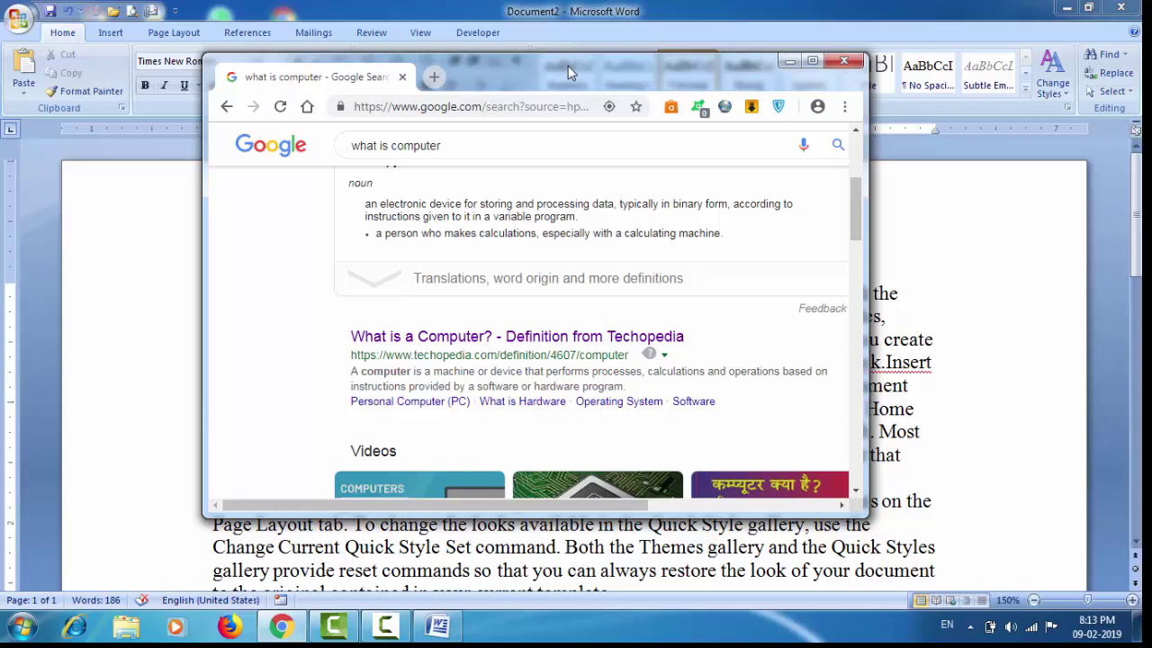
{"action": "mouse_move", "coordinate": [567, 66]}
{"action": "left_mouse_down"}
{"action": "mouse_move", "coordinate": [584, 67]}
{"action": "mouse_move", "coordinate": [510, 129]}
{"action": "mouse_move", "coordinate": [534, 118]}
{"action": "left_mouse_up"}
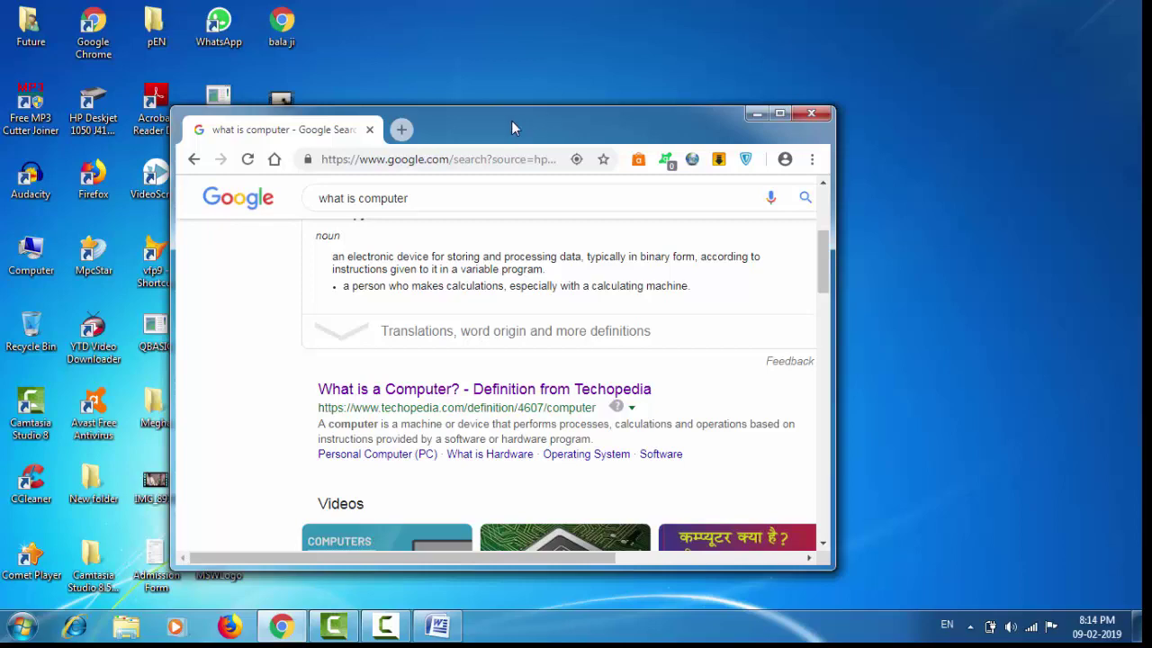
{"action": "mouse_move", "coordinate": [512, 127]}
{"action": "left_mouse_down"}
{"action": "mouse_move", "coordinate": [629, 77]}
{"action": "mouse_move", "coordinate": [632, 99]}
{"action": "left_mouse_up"}
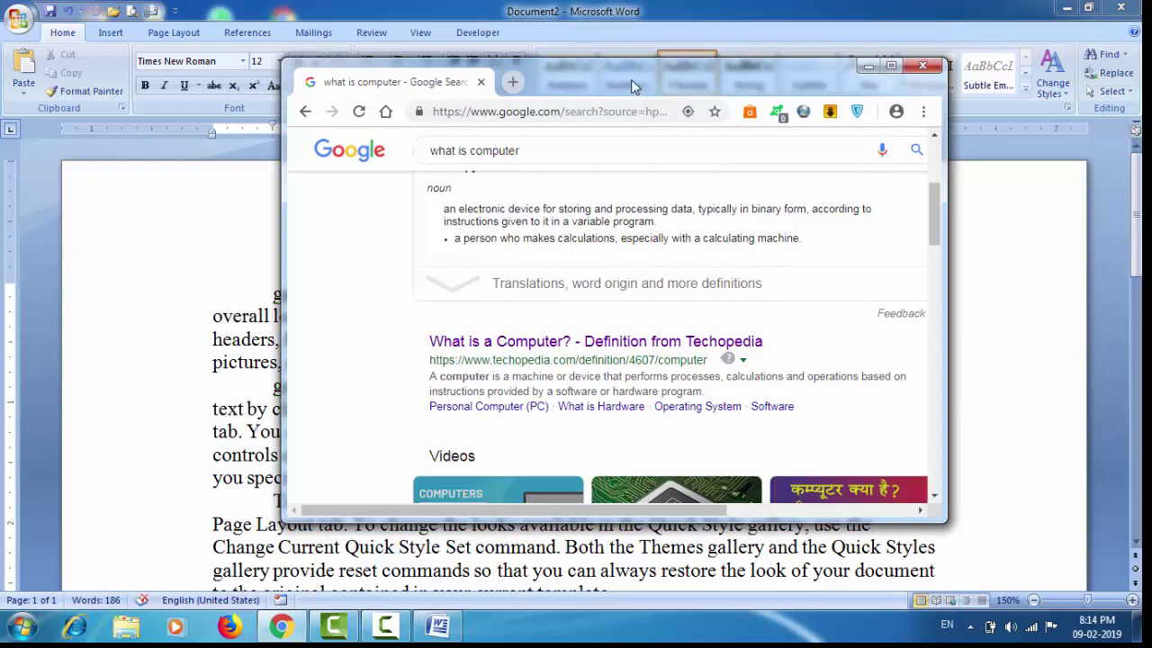
{"action": "left_click_drag", "start_coordinate": [631, 79], "coordinate": [567, 105]}
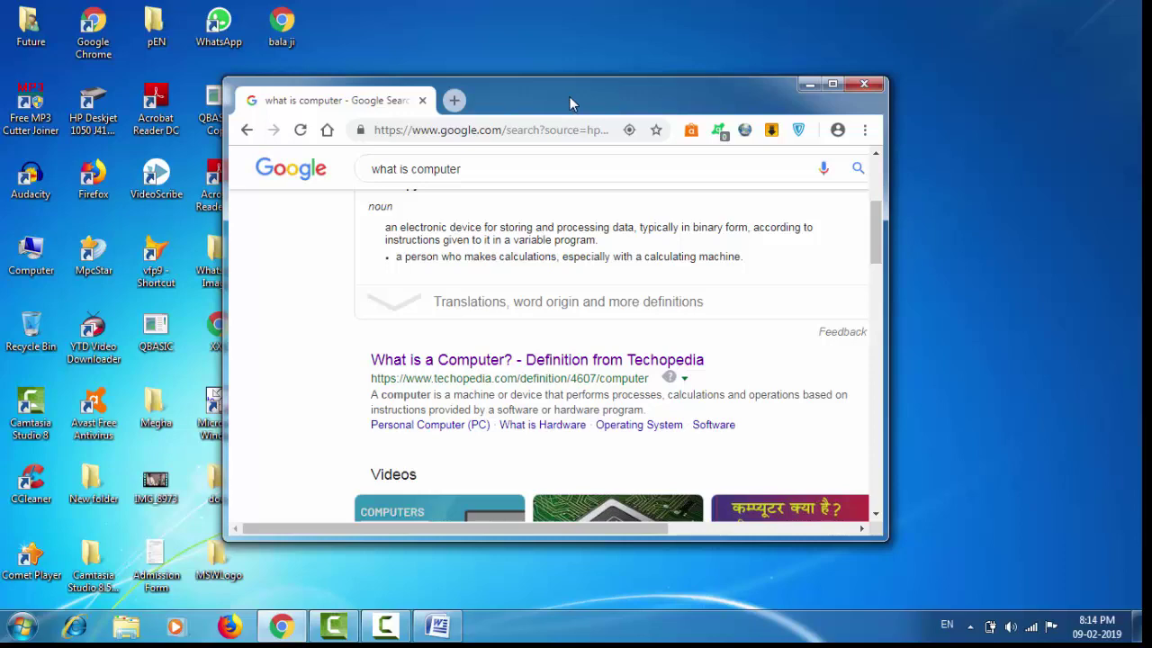
{"action": "mouse_move", "coordinate": [565, 90]}
{"action": "left_mouse_down"}
{"action": "mouse_move", "coordinate": [552, 72]}
{"action": "mouse_move", "coordinate": [579, 92]}
{"action": "mouse_move", "coordinate": [608, 68]}
{"action": "mouse_move", "coordinate": [620, 93]}
{"action": "left_mouse_up"}
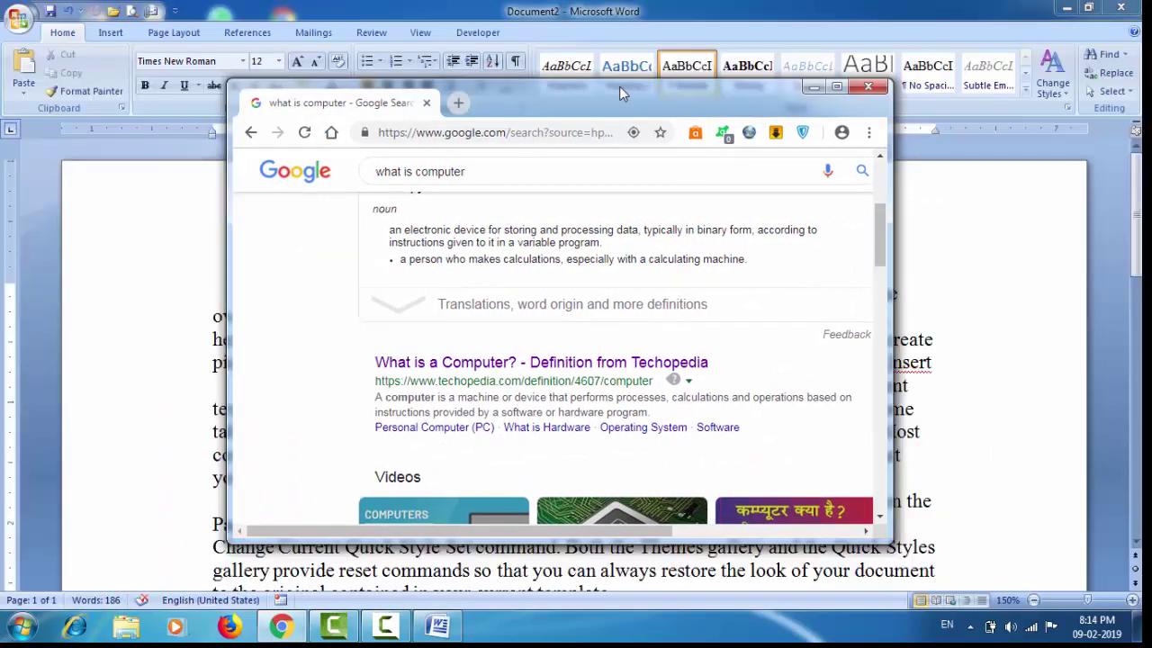